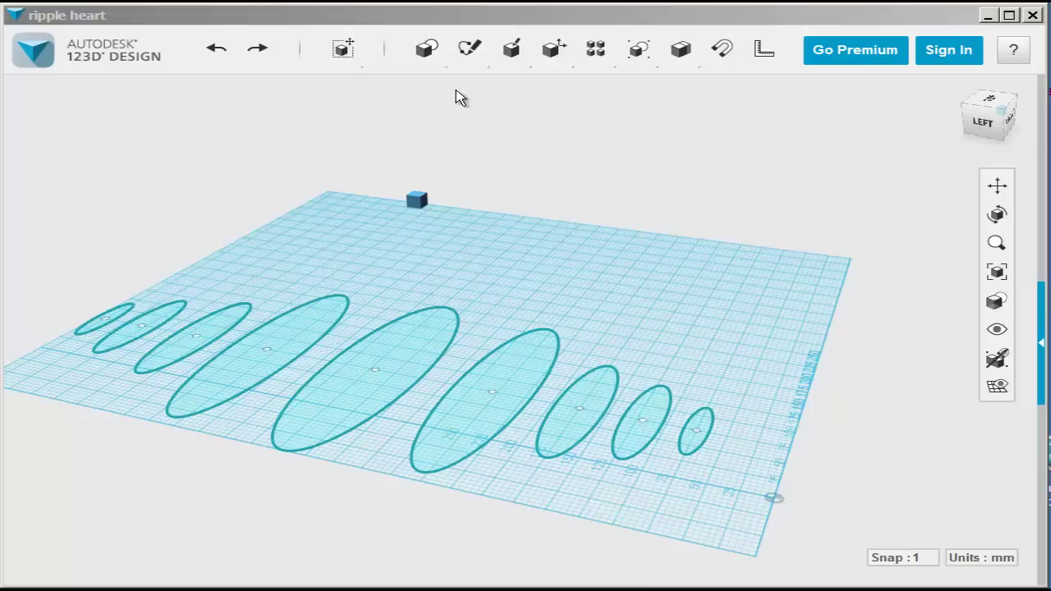
mouse_move(469, 51)
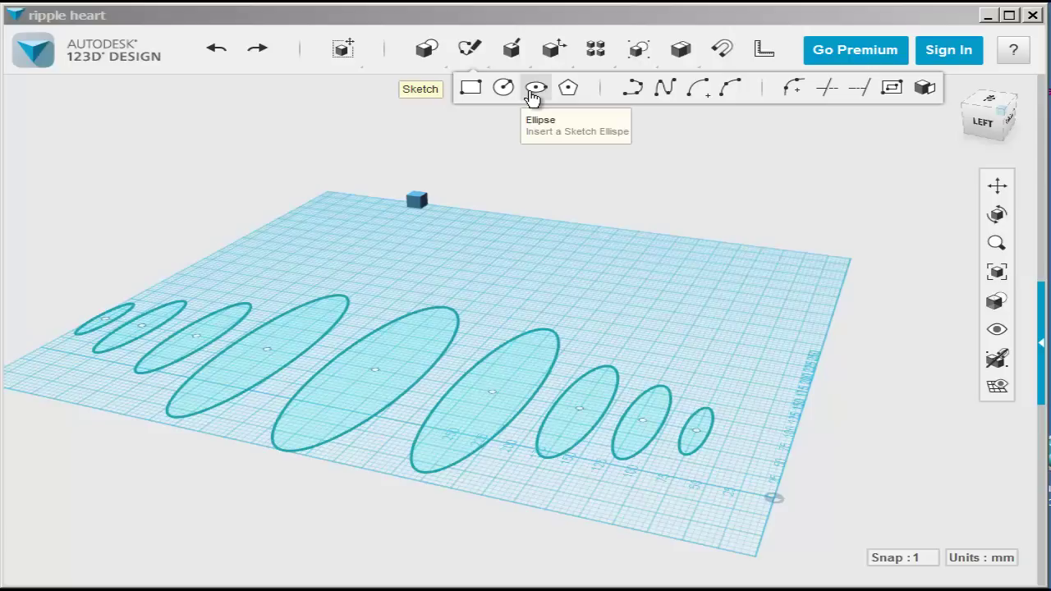
left_click(479, 425)
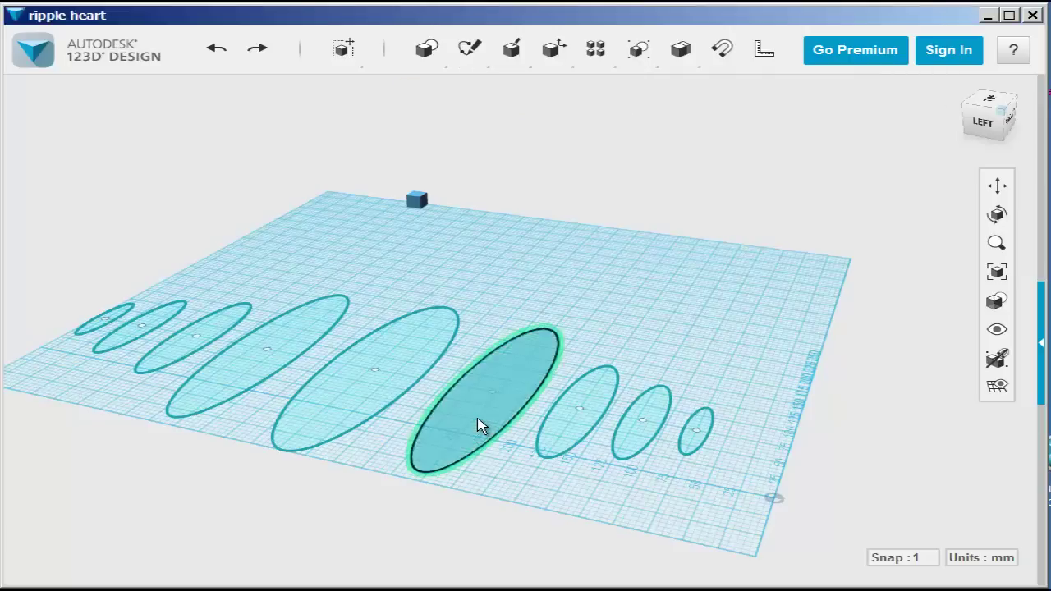
mouse_move(512, 494)
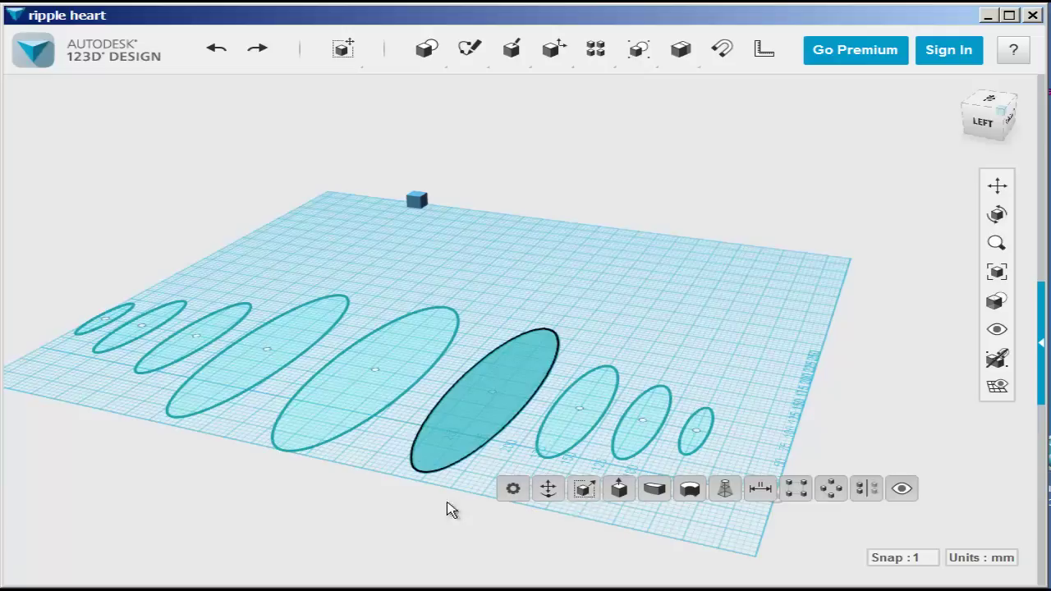
left_click(392, 519)
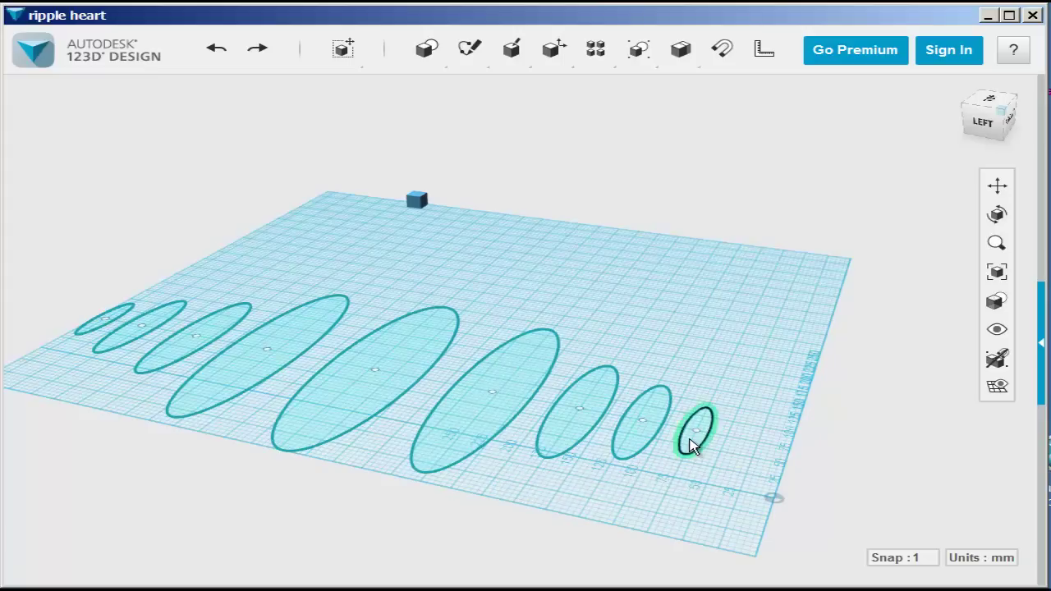
Rotate the small ellipse at the origin end of the row 90 degrees so it stands upright on the grid.
left_click(691, 444)
mouse_move(673, 513)
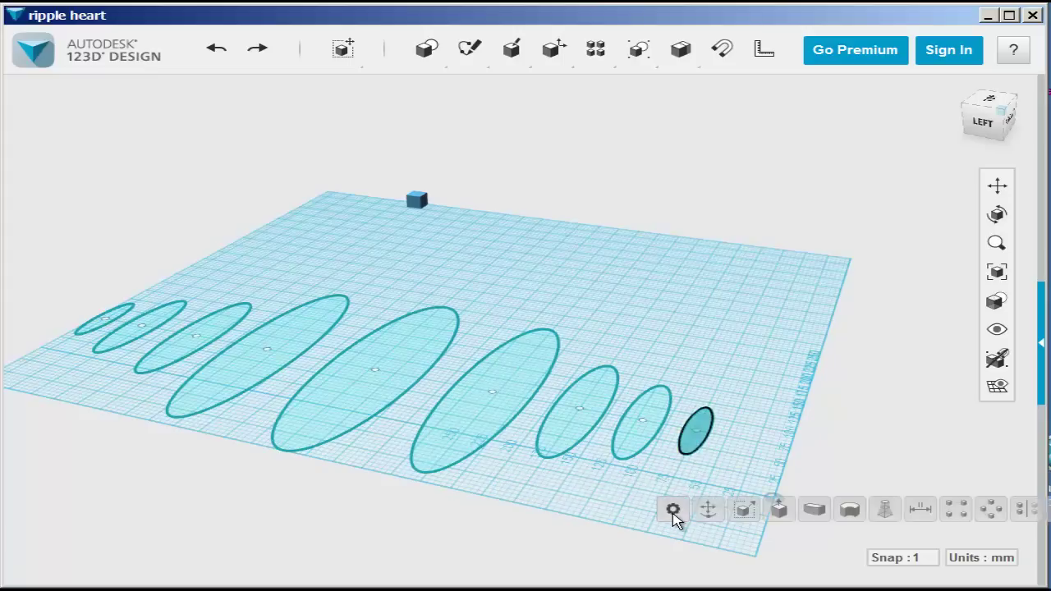
left_click(709, 511)
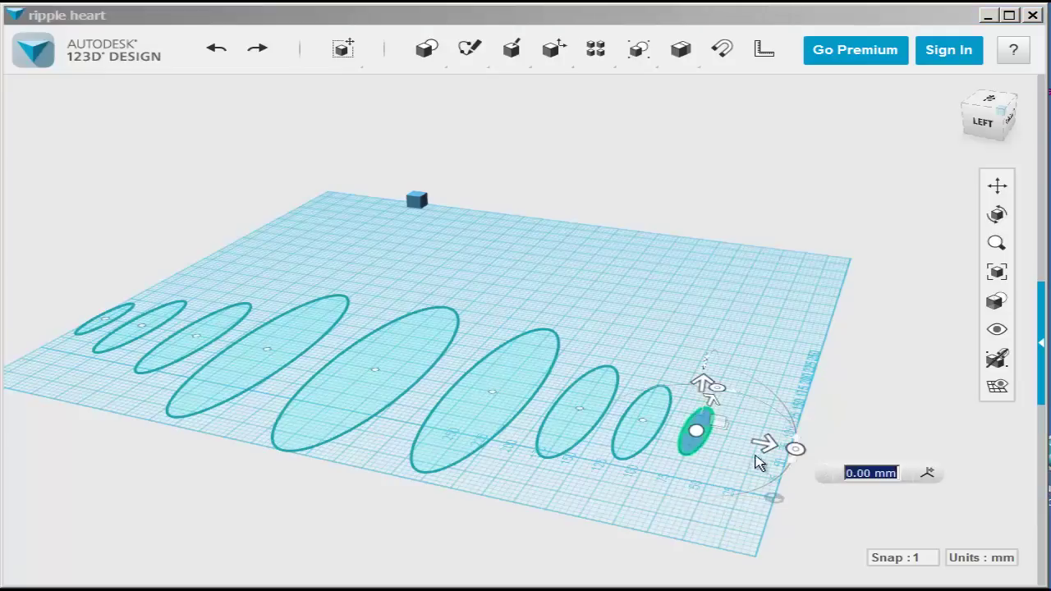
left_click_drag(796, 445, 753, 402)
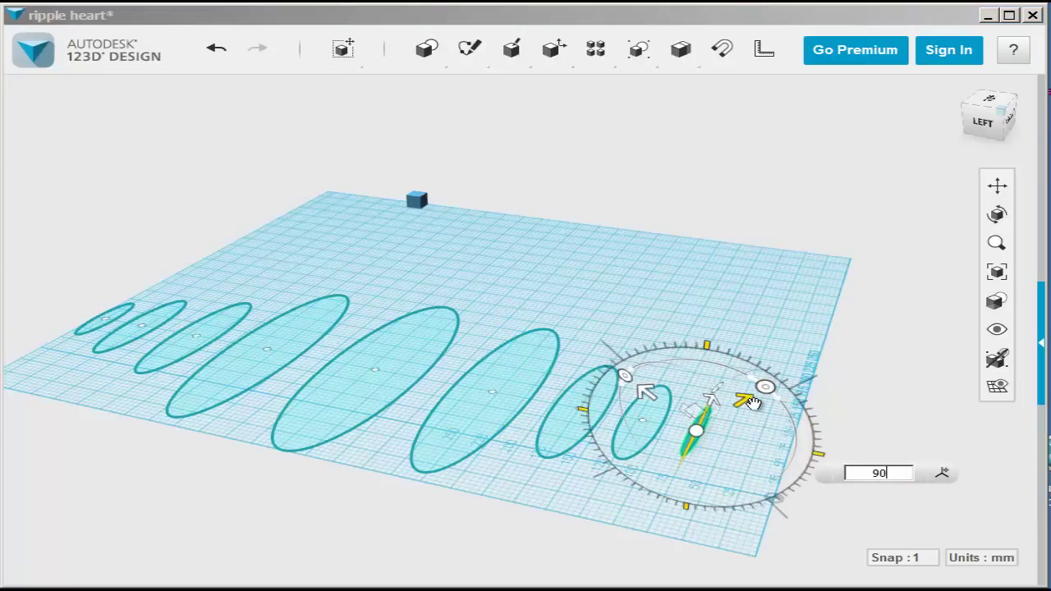
key("Return")
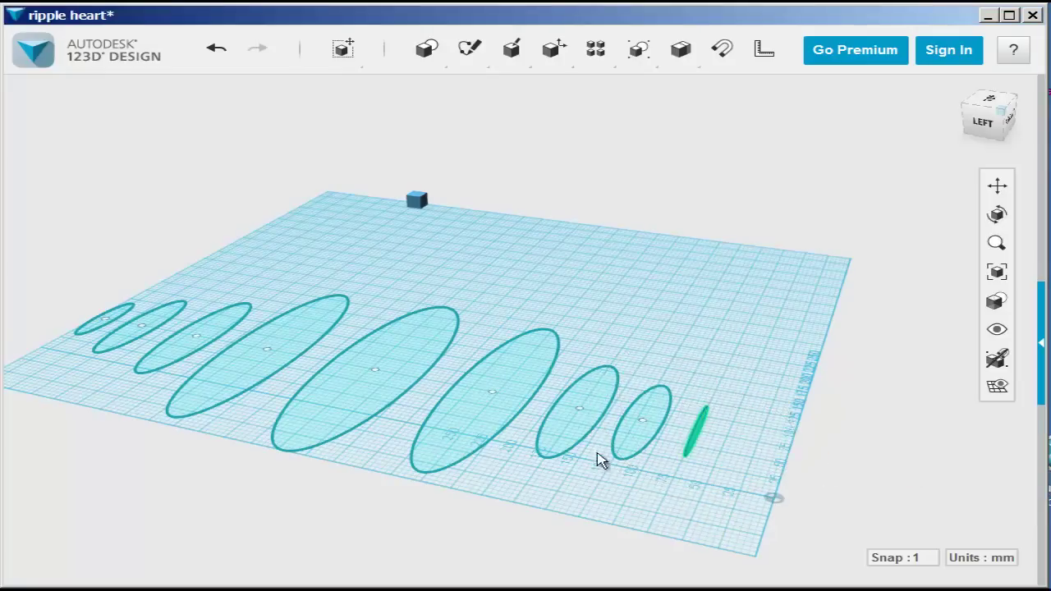
Try to rotate the other eight flat ellipses upright together as one selection.
left_click(636, 448)
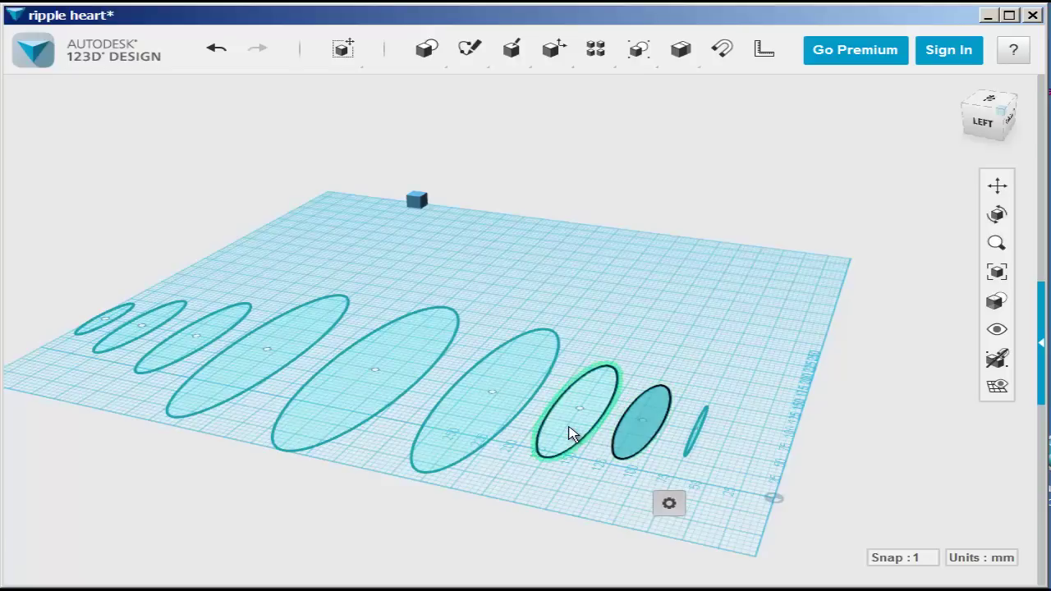
left_click(567, 430, "ctrl")
left_click(496, 426, "ctrl")
left_click(363, 390, "ctrl")
left_click(367, 399, "shift")
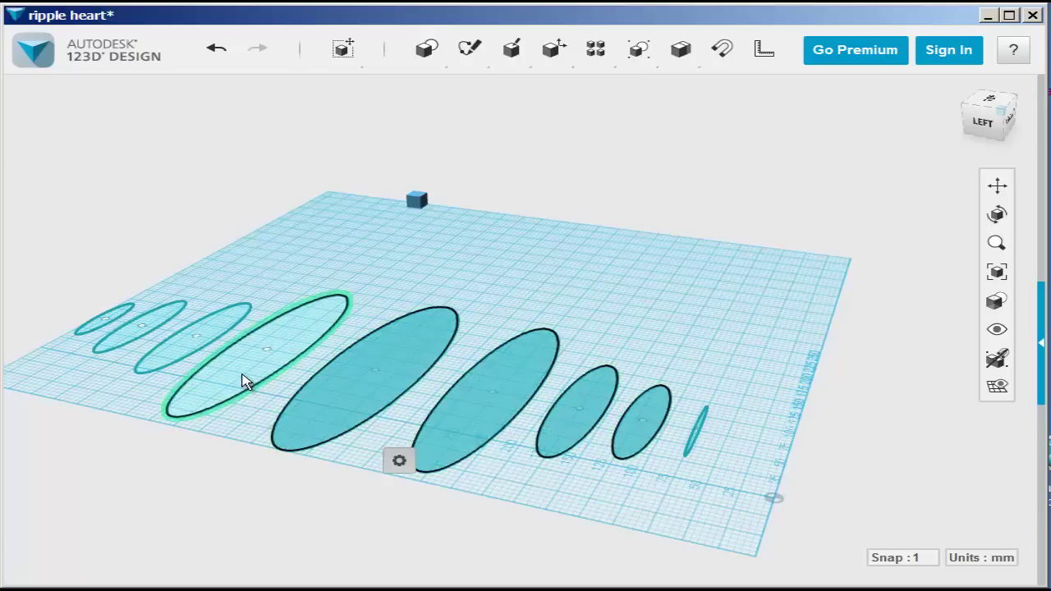
left_click(246, 376, "shift")
left_click(161, 346, "shift")
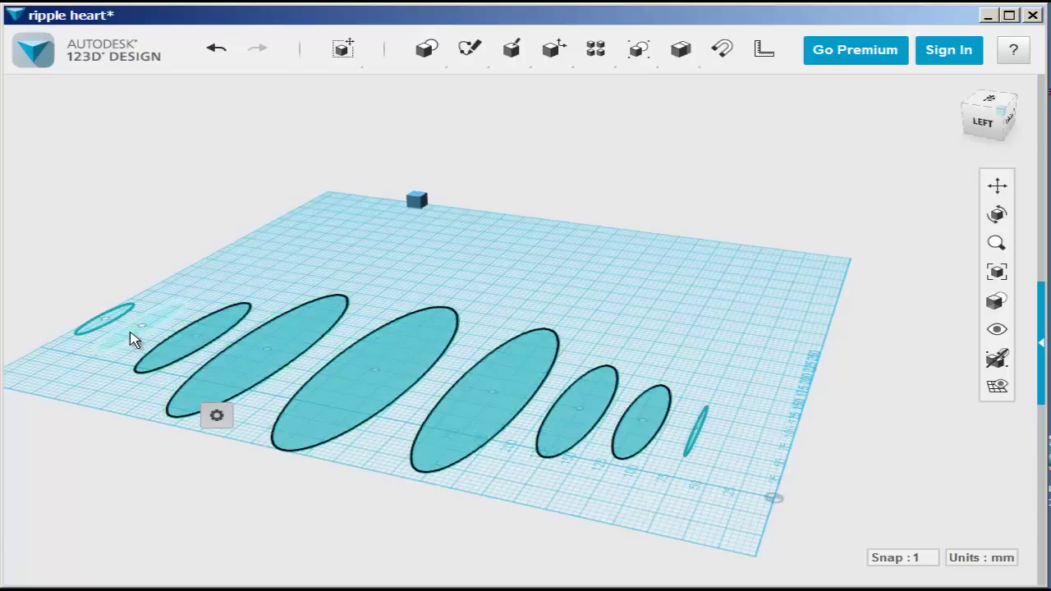
left_click(131, 339, "shift")
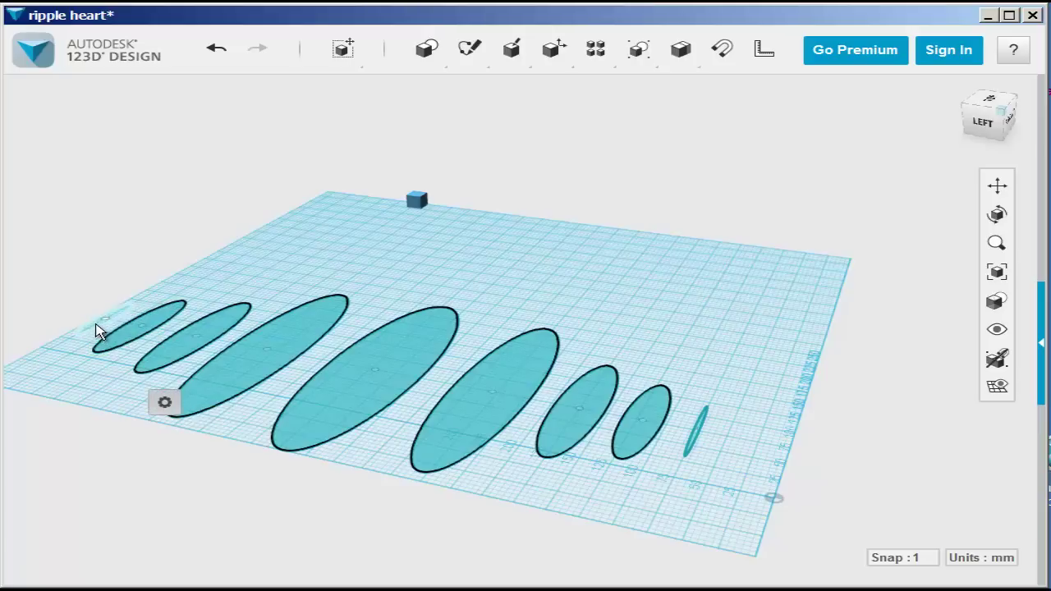
left_click(100, 334, "shift")
mouse_move(131, 397)
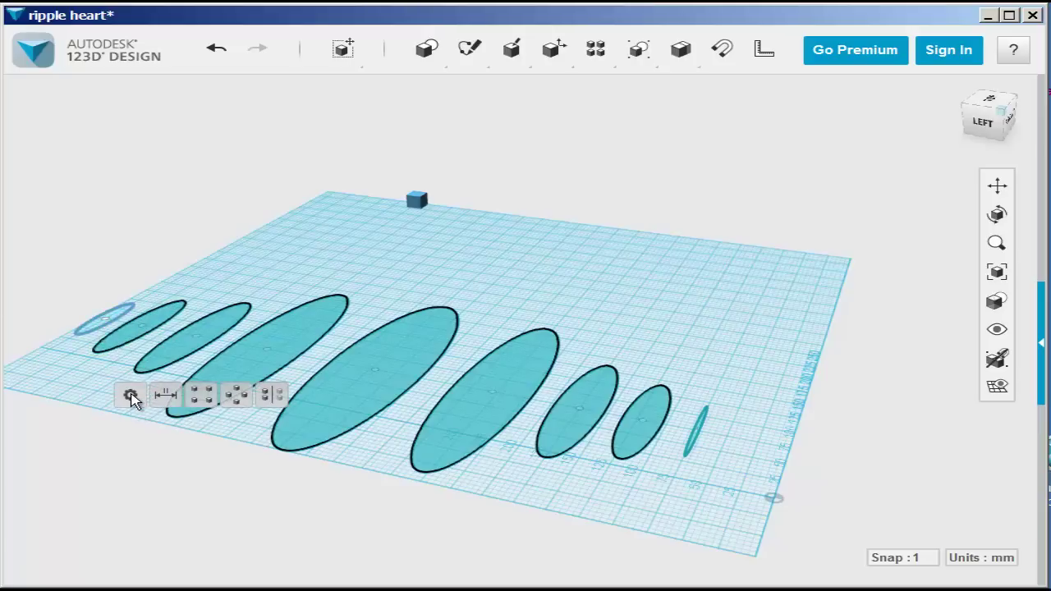
mouse_move(341, 45)
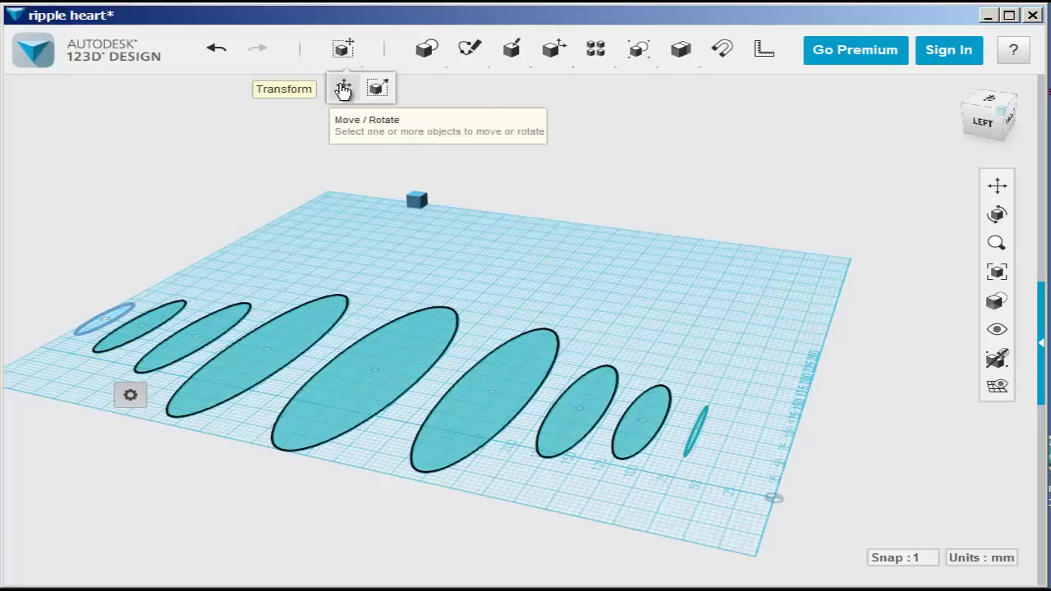
left_click(342, 93)
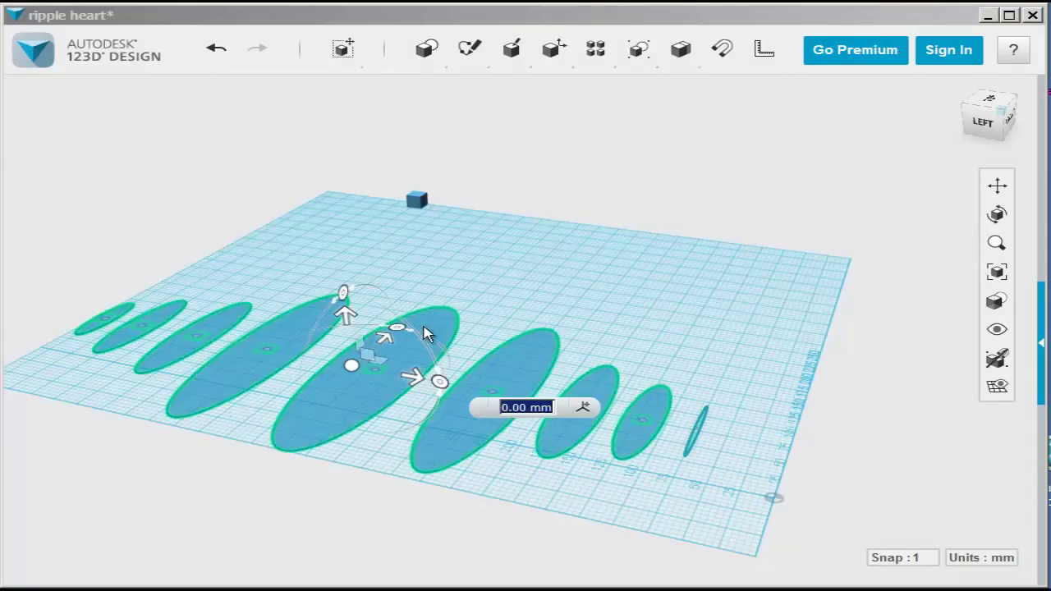
left_click_drag(438, 380, 469, 387)
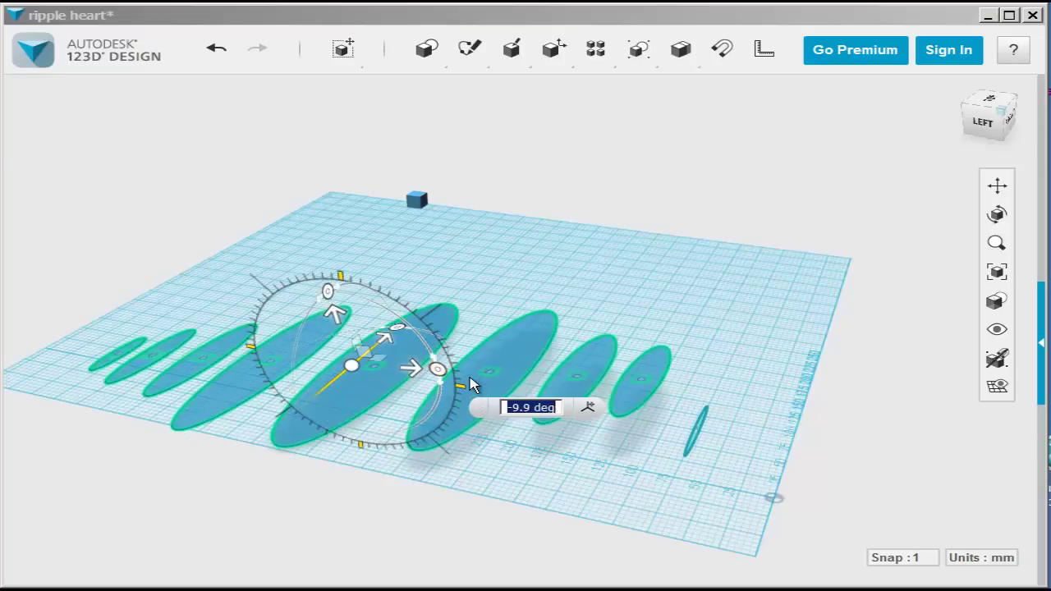
key("Return")
left_click(541, 546)
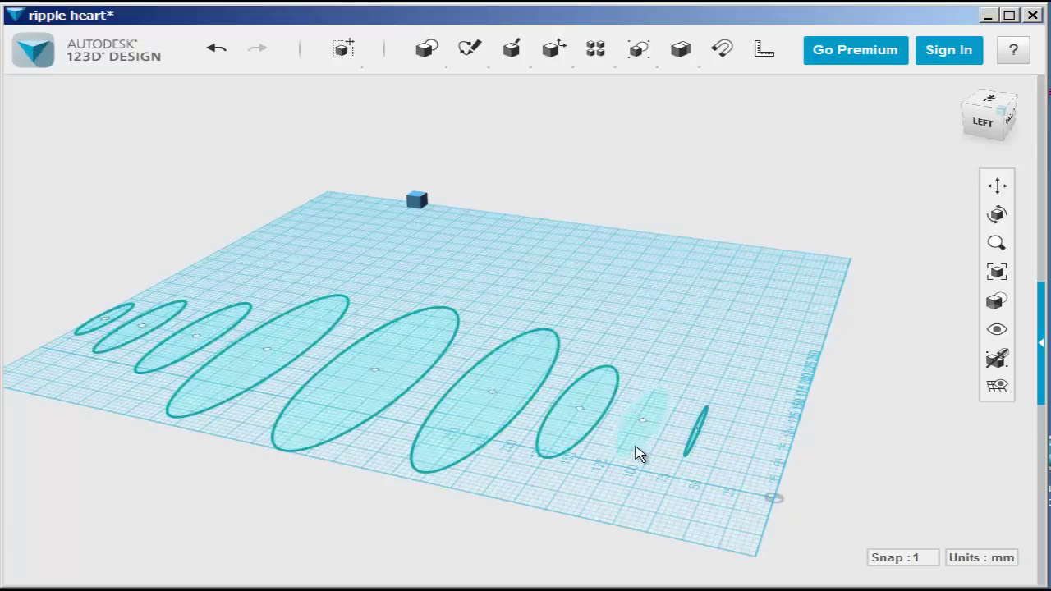
Rotate the remaining flat ellipses upright individually, starting with the one beside the upright end ellipse.
left_click(635, 447)
mouse_move(667, 513)
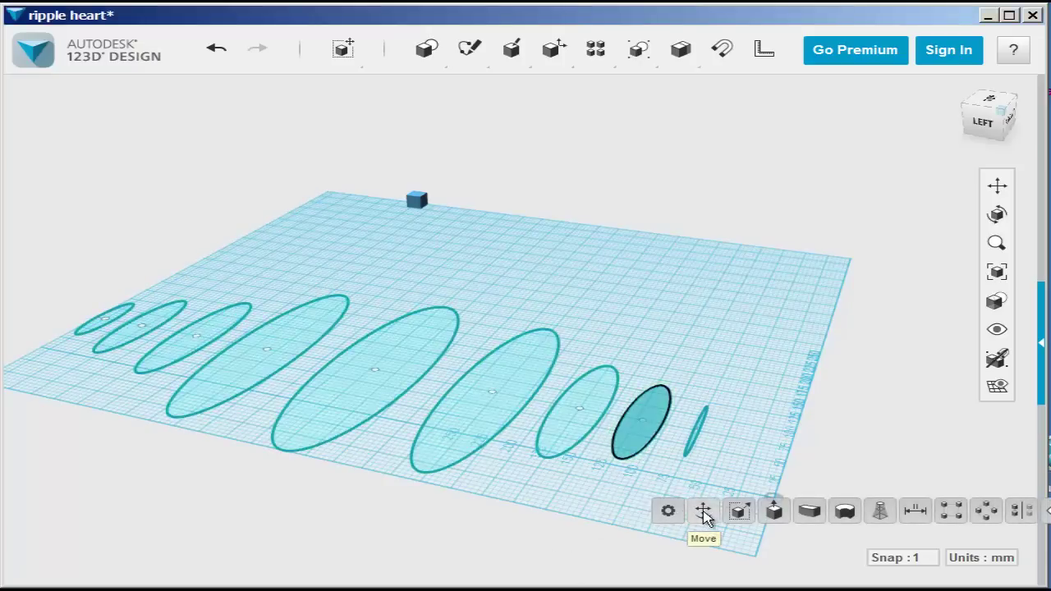
left_click(705, 511)
left_click_drag(738, 435, 698, 386)
right_click_drag(698, 386, 468, 455)
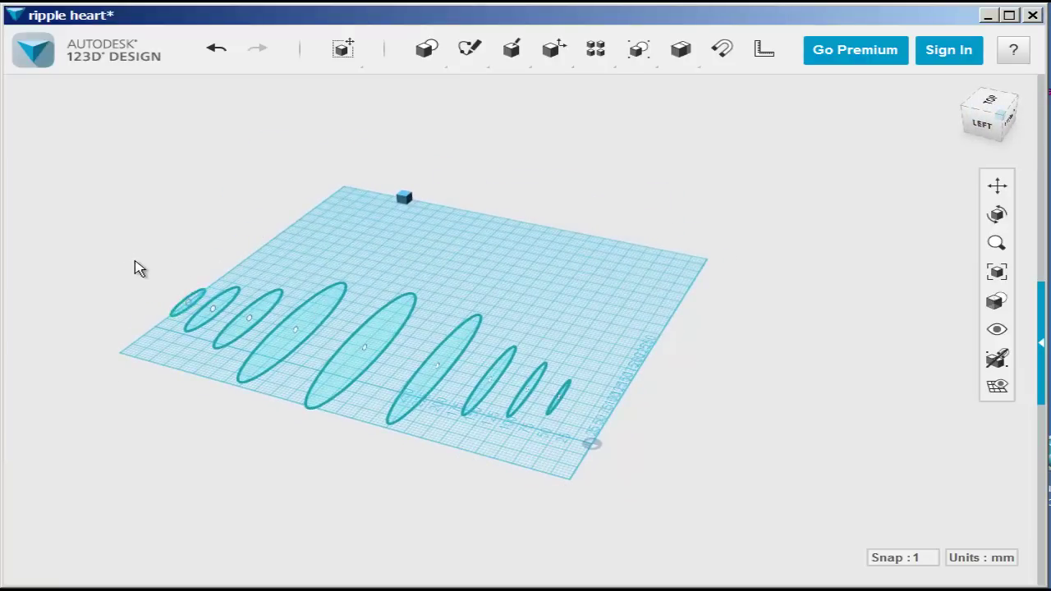
middle_click_drag(134, 271, 167, 283)
mouse_move(290, 447)
right_mouse_down()
mouse_move(267, 432)
mouse_move(273, 441)
right_mouse_up()
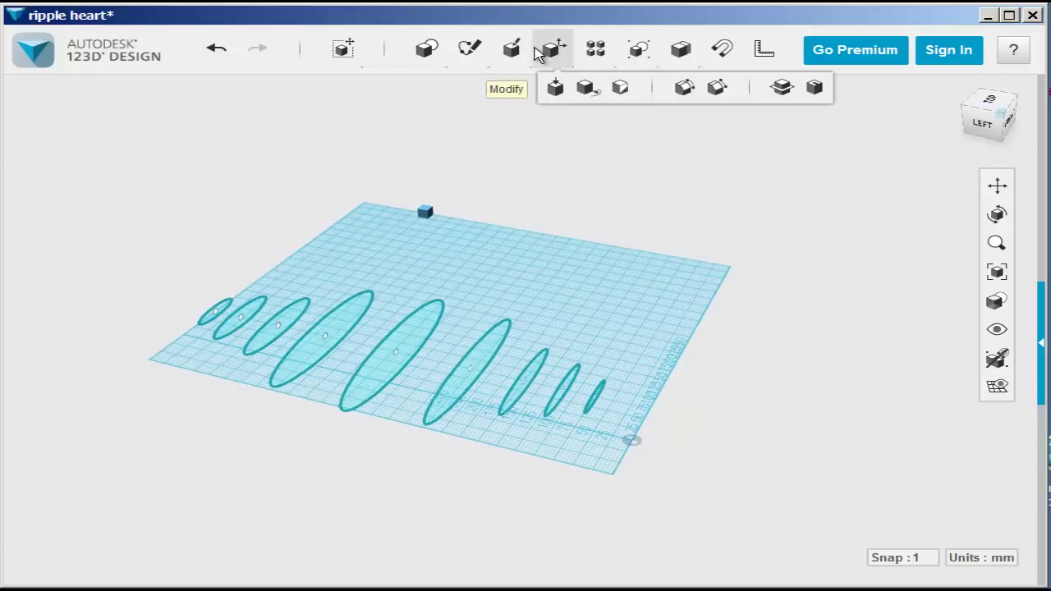
mouse_move(511, 51)
left_click(609, 88)
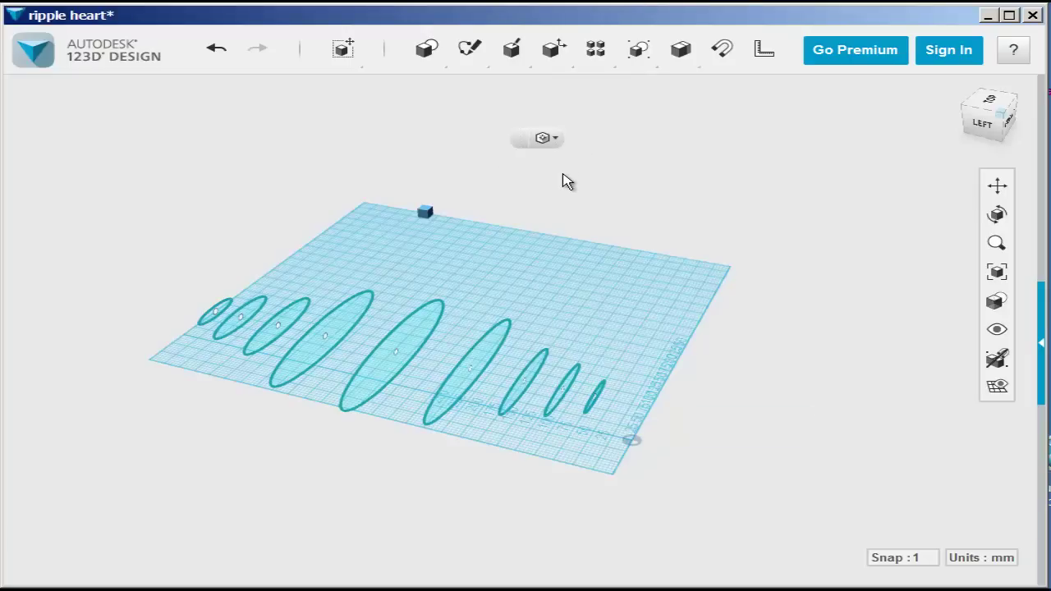
left_click(558, 145)
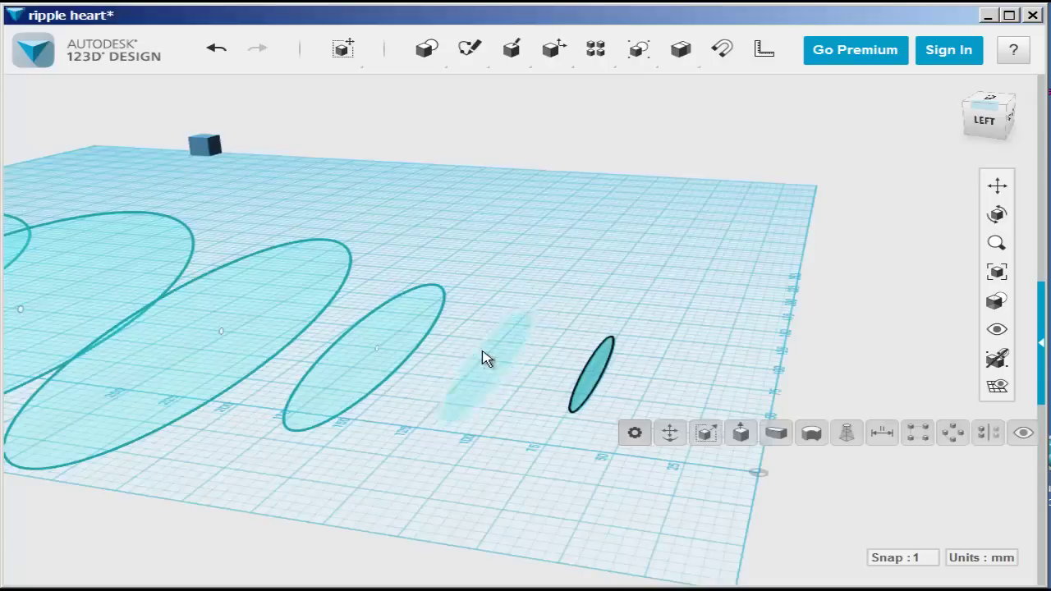
Try a loft through only the first four ellipses, counted from the origin end of the row.
left_click(478, 383, "ctrl")
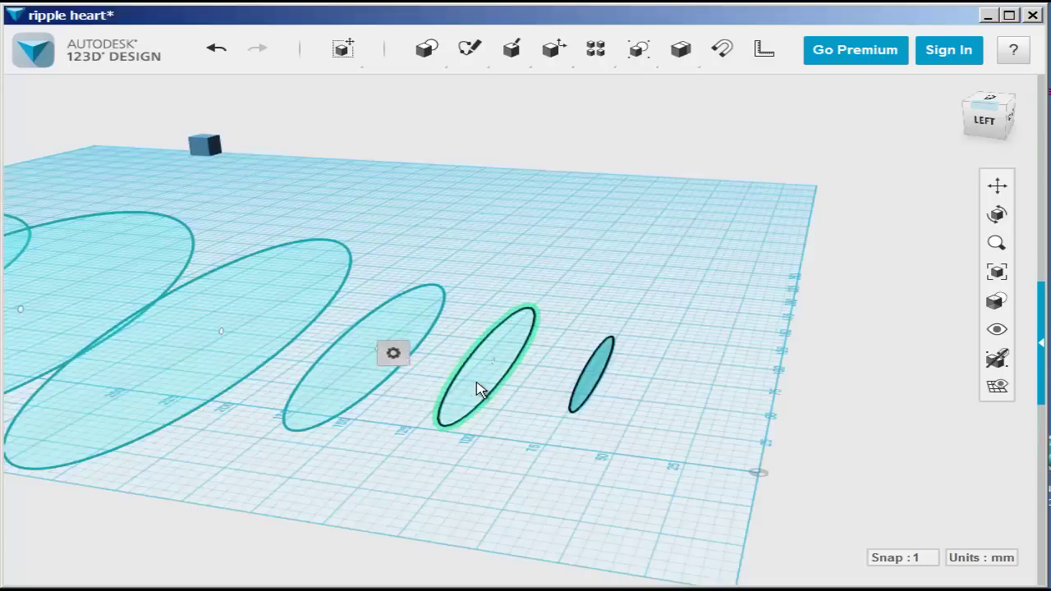
left_click(337, 382, "ctrl")
left_click(341, 389)
left_click(184, 376)
mouse_move(217, 440)
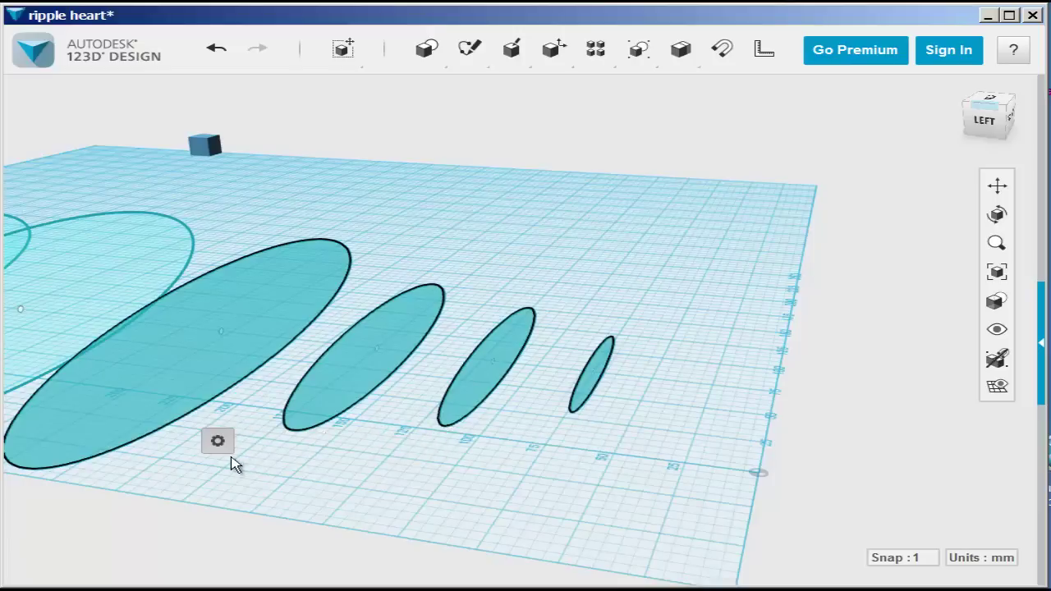
left_click(428, 443)
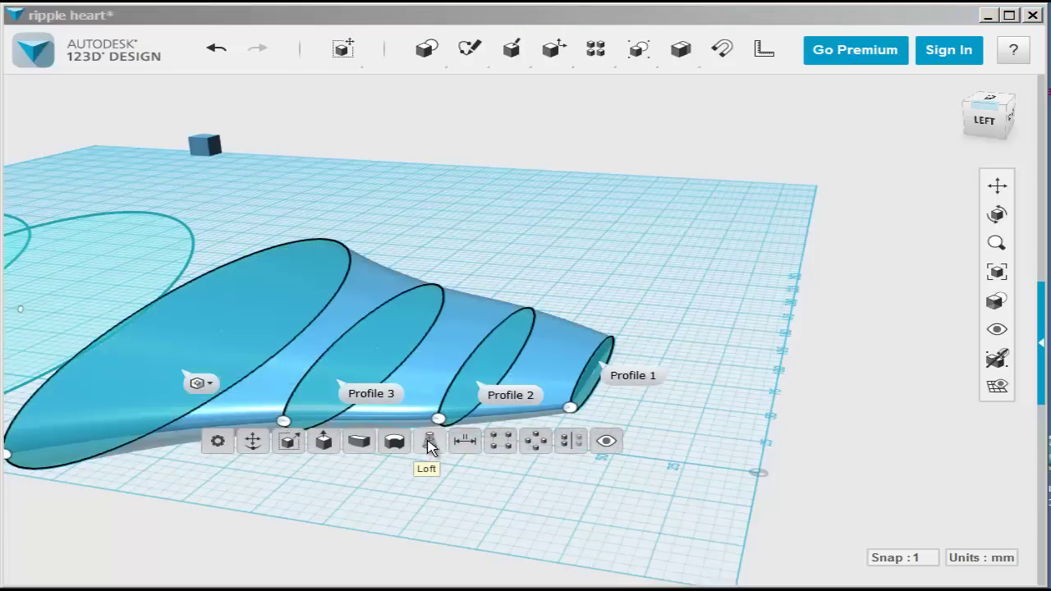
right_click_drag(467, 465, 491, 489)
scroll(439, 514, "down", 3)
scroll(410, 508, "down", 2)
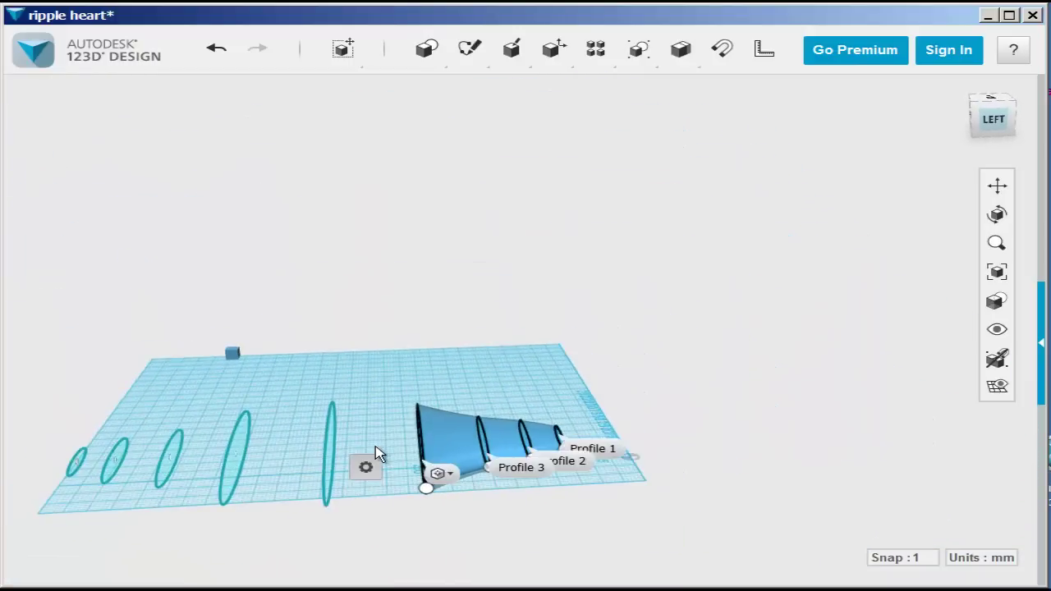
middle_click_drag(374, 446, 445, 432)
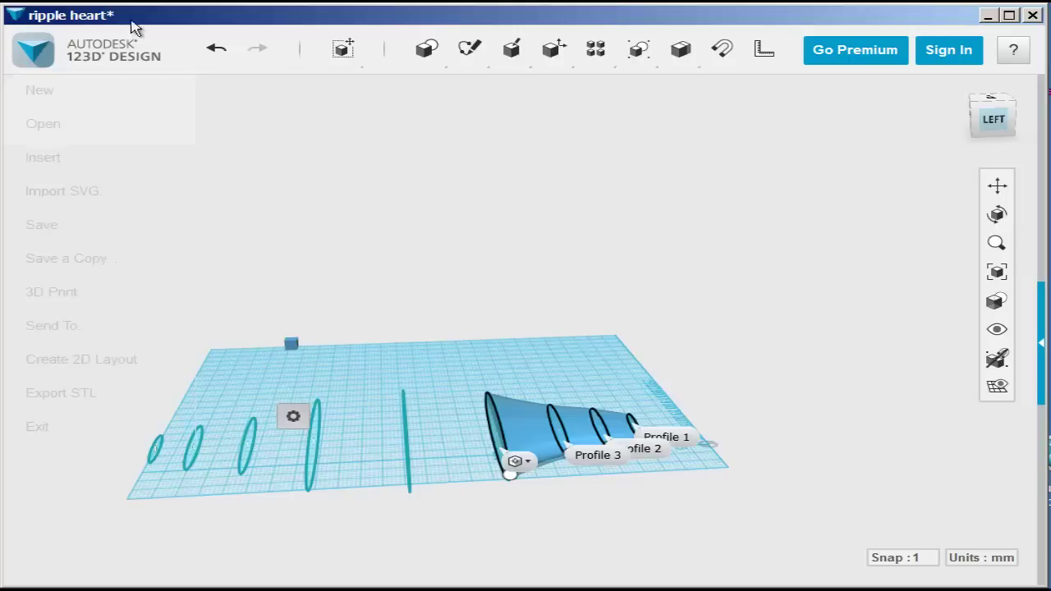
left_click(216, 47)
Loft through all nine upright ellipses, from the origin end of the row to the far end, to form one solid.
right_click_drag(642, 412, 793, 458)
scroll(755, 472, "up", 3)
left_click(736, 461)
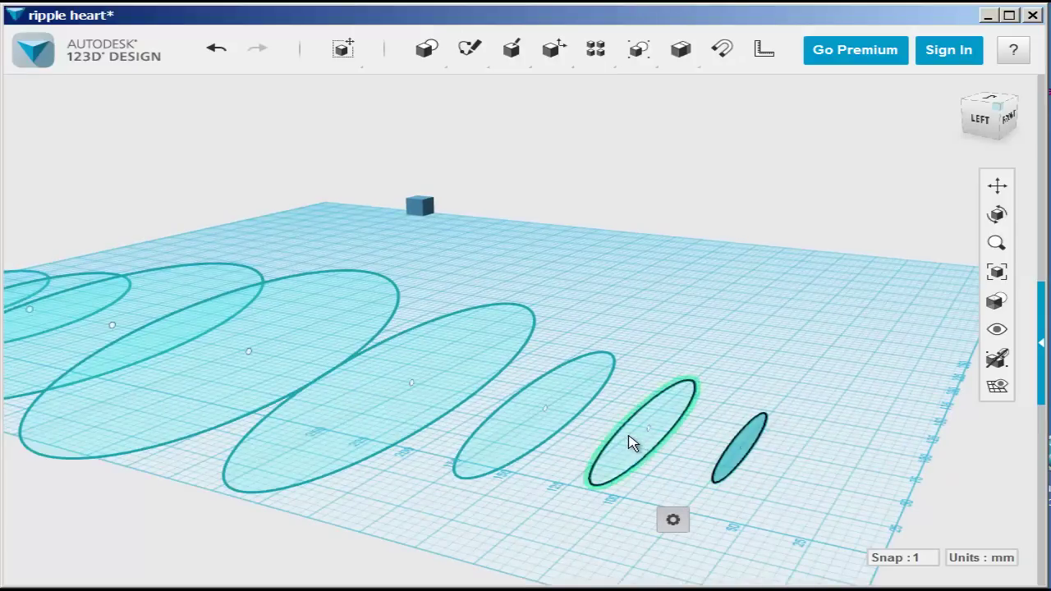
left_click(630, 440, "shift")
left_click(490, 436, "shift")
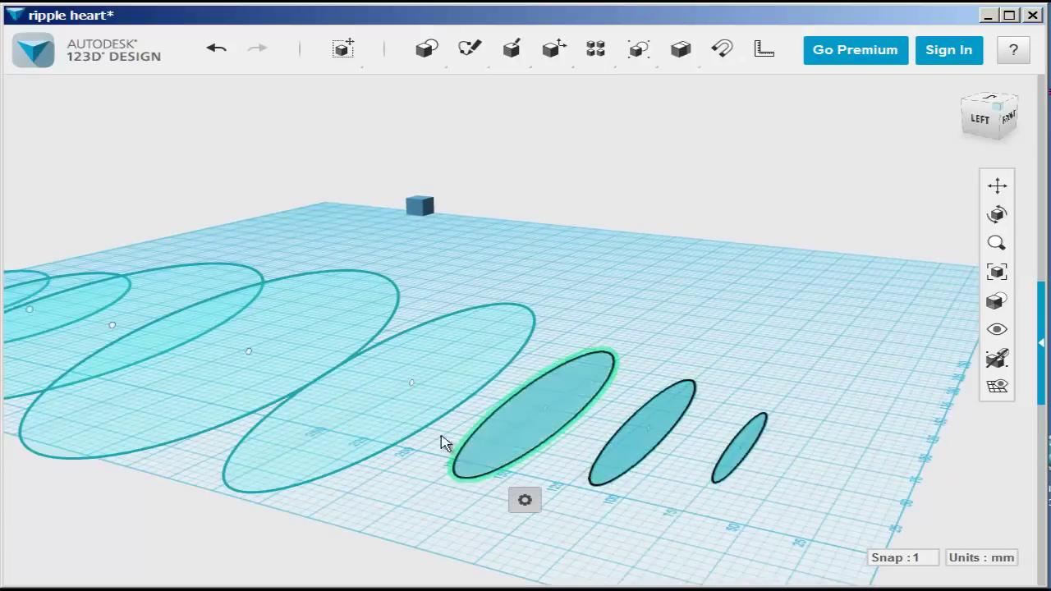
left_click(344, 390, "shift")
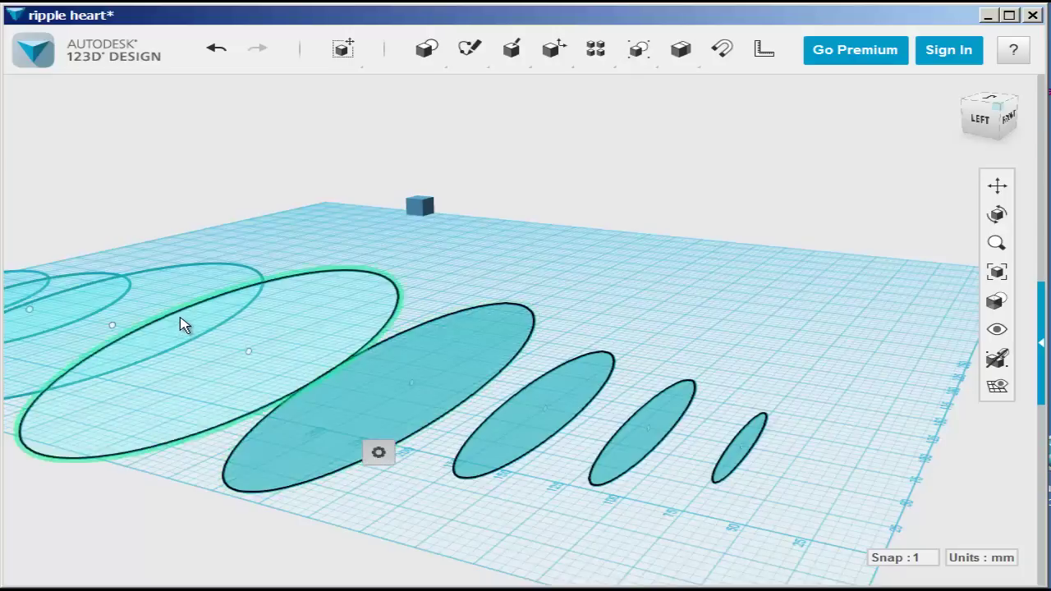
left_click(334, 287, "shift")
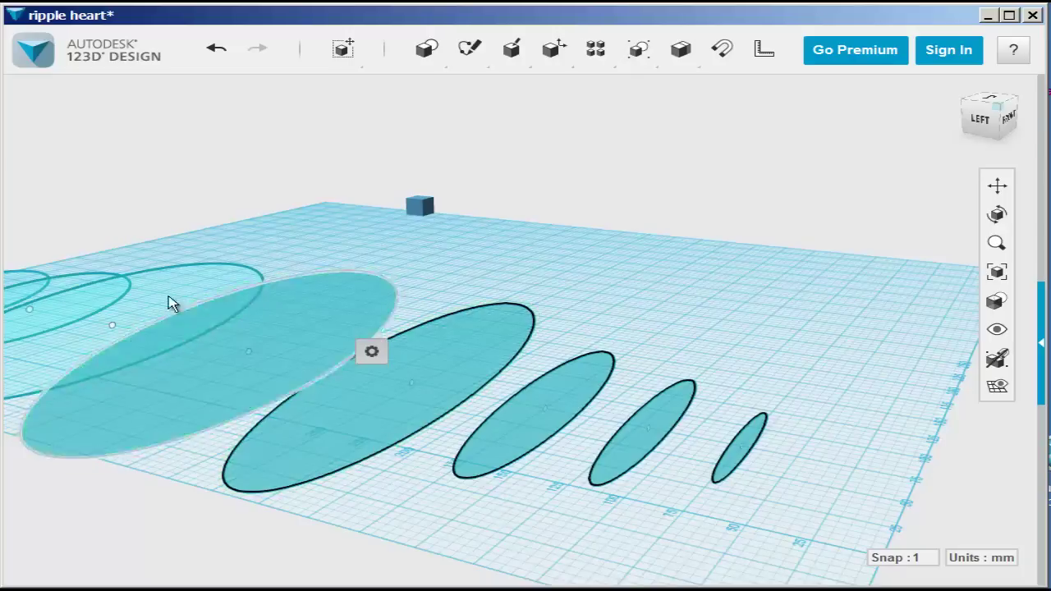
left_click(162, 285, "shift")
right_click_drag(164, 258, 503, 333)
left_click(396, 388, "shift")
left_click(314, 351, "shift")
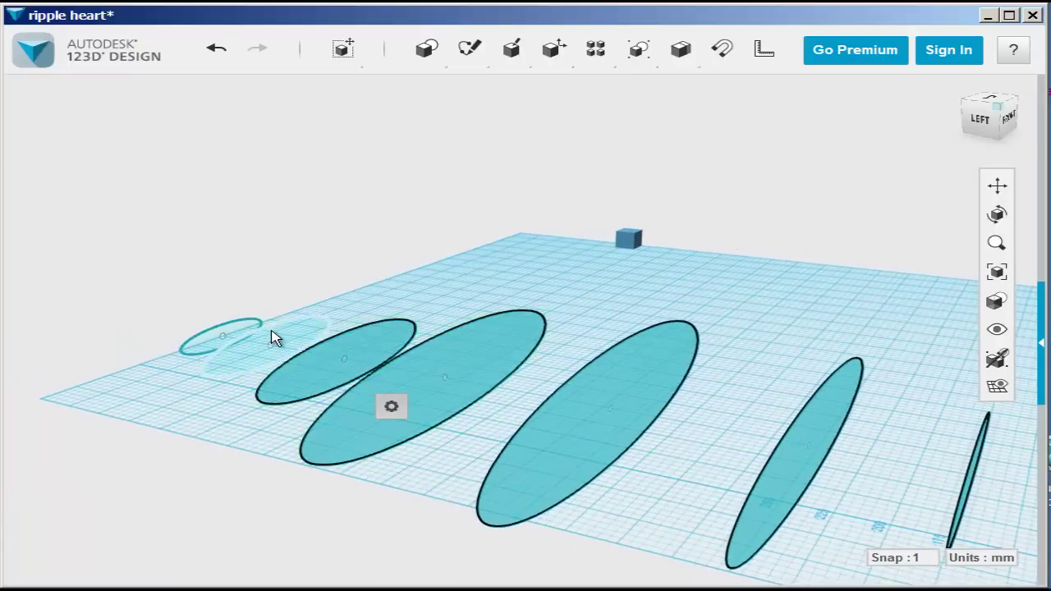
left_click(283, 335, "shift")
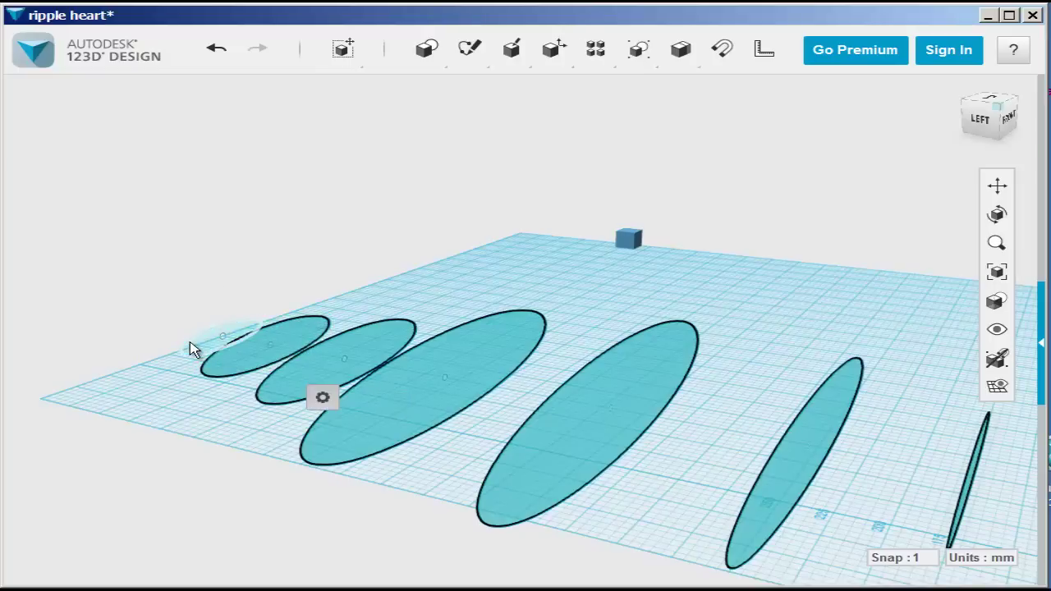
left_click(205, 347, "shift")
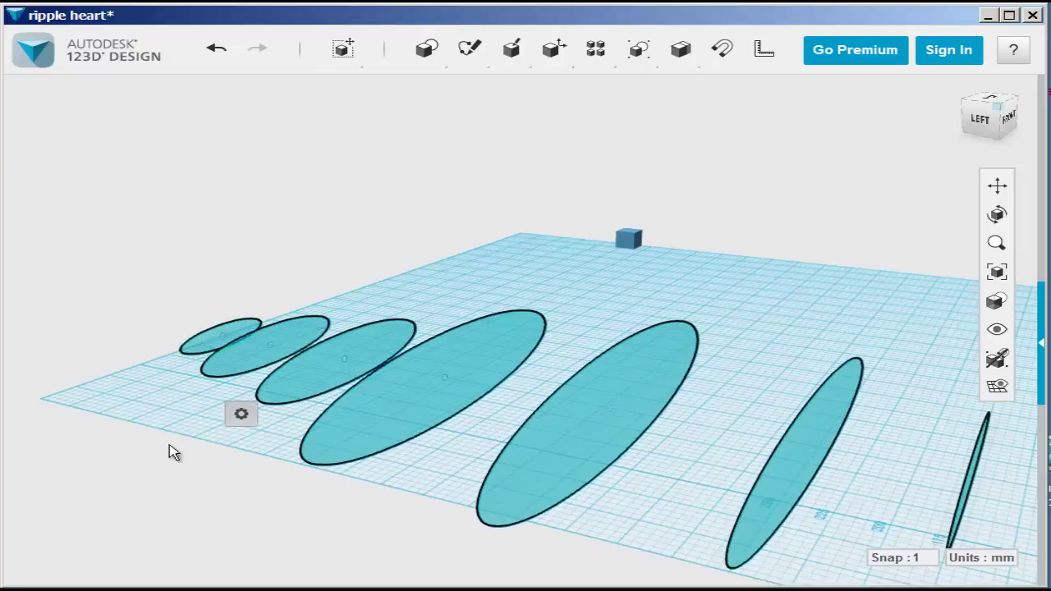
mouse_move(241, 416)
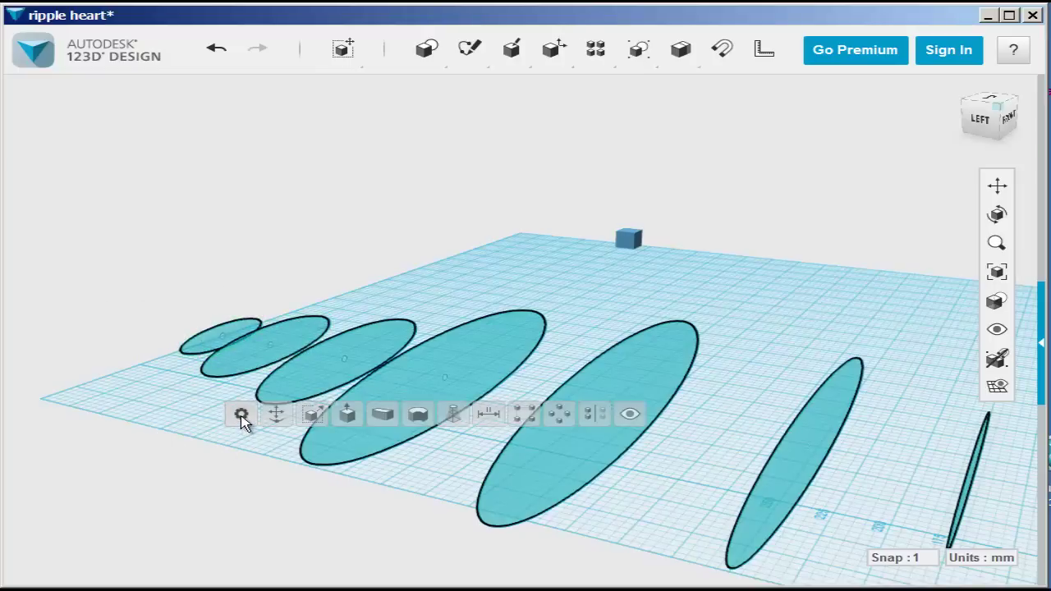
left_click(453, 412)
scroll(440, 415, "down", 3)
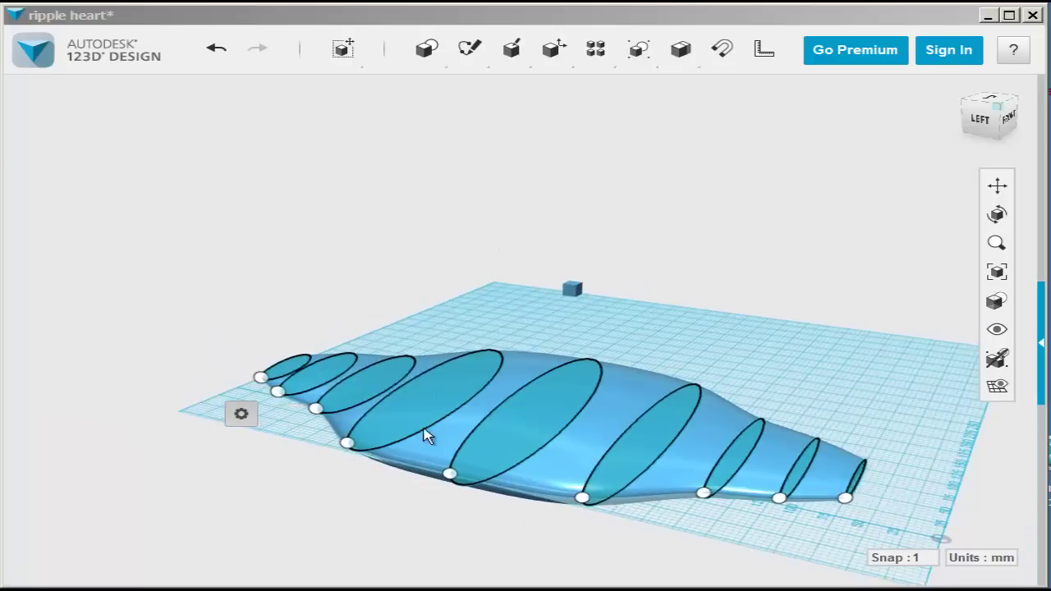
middle_click_drag(517, 465, 507, 453)
right_click_drag(640, 545, 645, 543)
left_click(177, 482)
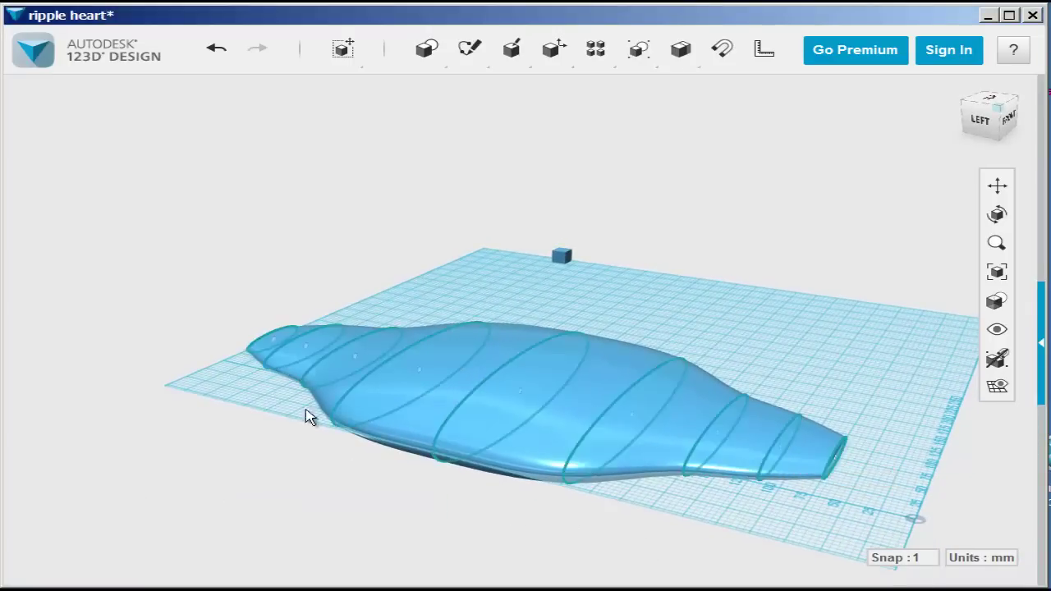
Hide all sketches so only the solids are displayed.
scroll(336, 384, "down", 1)
right_click_drag(460, 493, 478, 536)
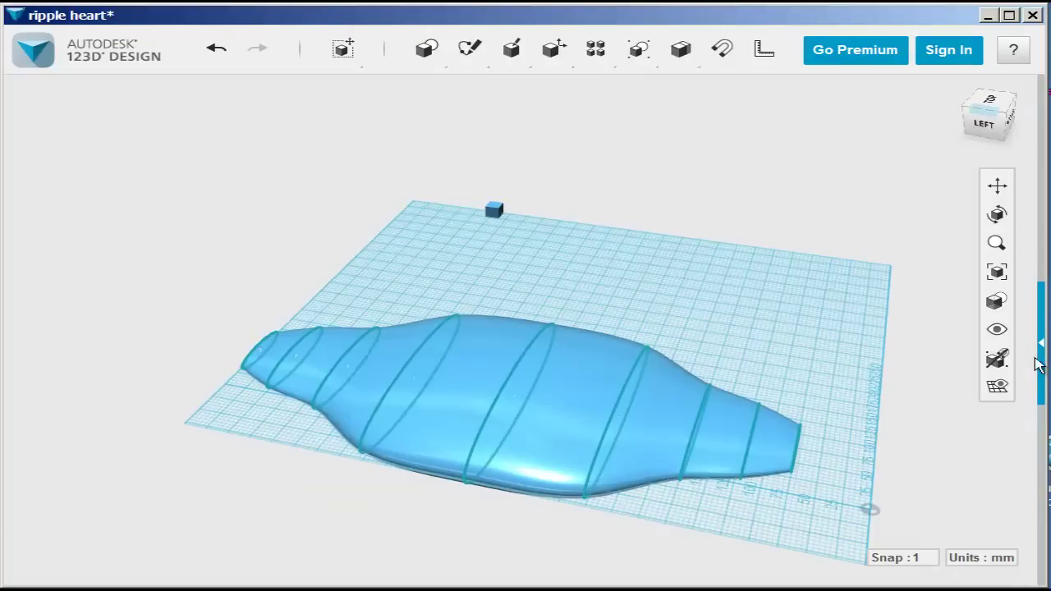
mouse_move(993, 345)
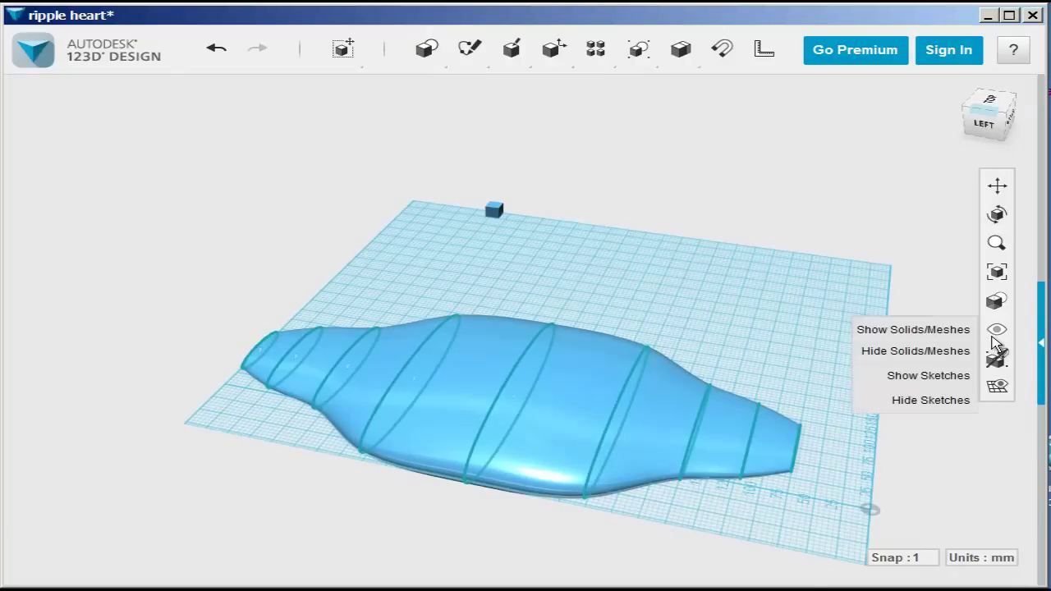
left_click(914, 399)
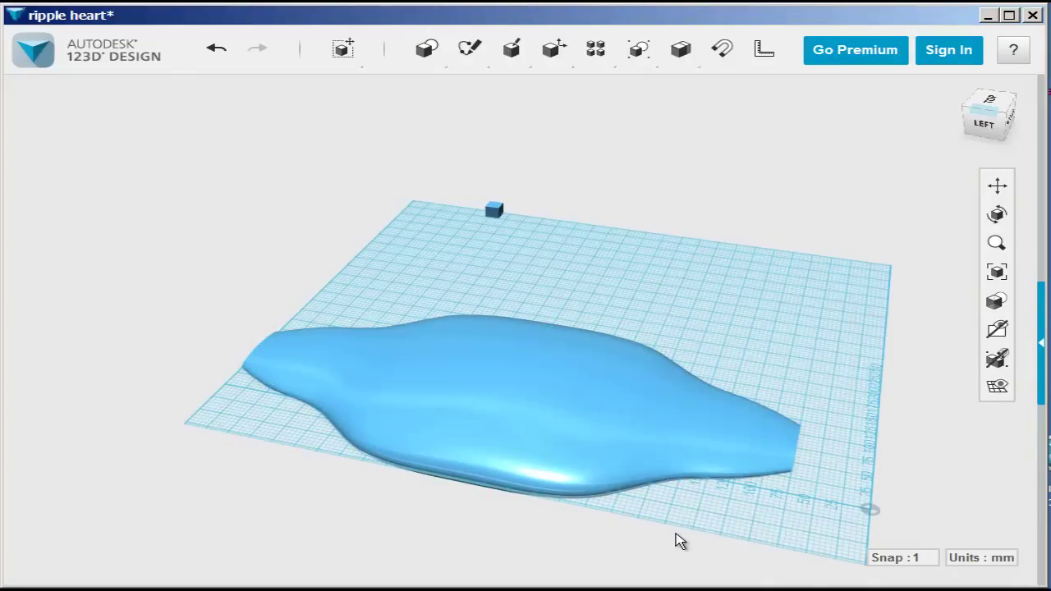
Move the lofted solid 50 mm straight up from the grid.
left_click(488, 425)
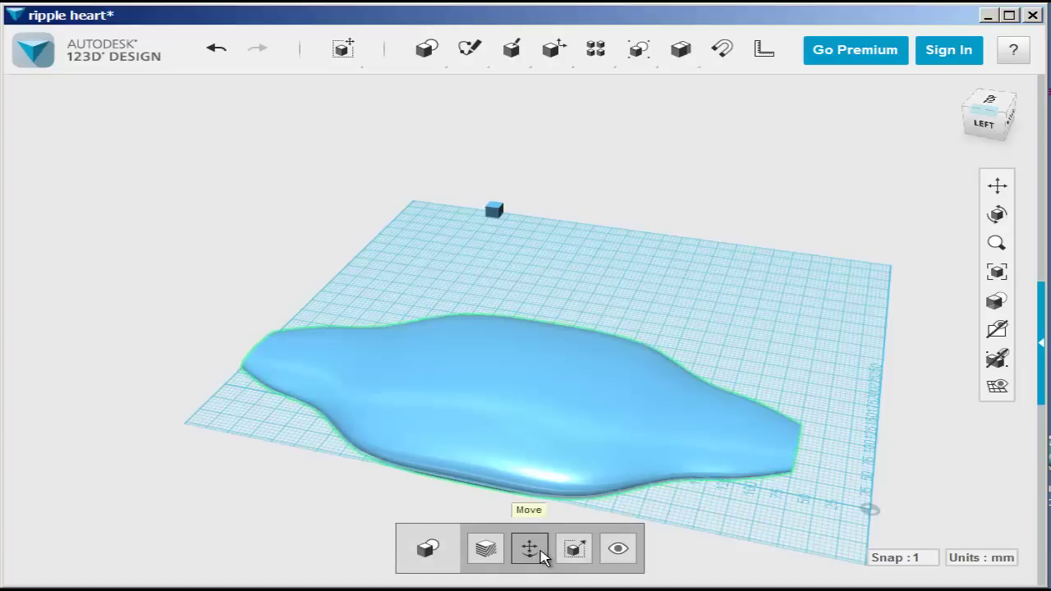
left_click(530, 549)
left_click_drag(509, 352, 504, 314)
scroll(443, 493, "down", 1)
right_click_drag(464, 504, 455, 472)
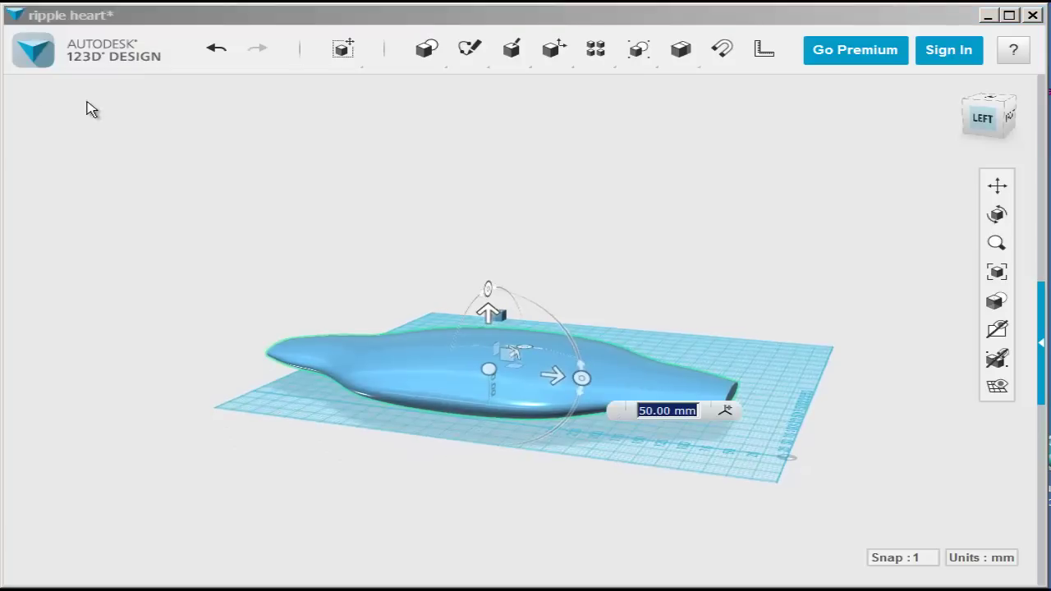
left_click(162, 140)
middle_click_drag(222, 160, 236, 152)
Import the heart outline SVG file into the design as a sketch.
left_click(41, 69)
mouse_move(38, 188)
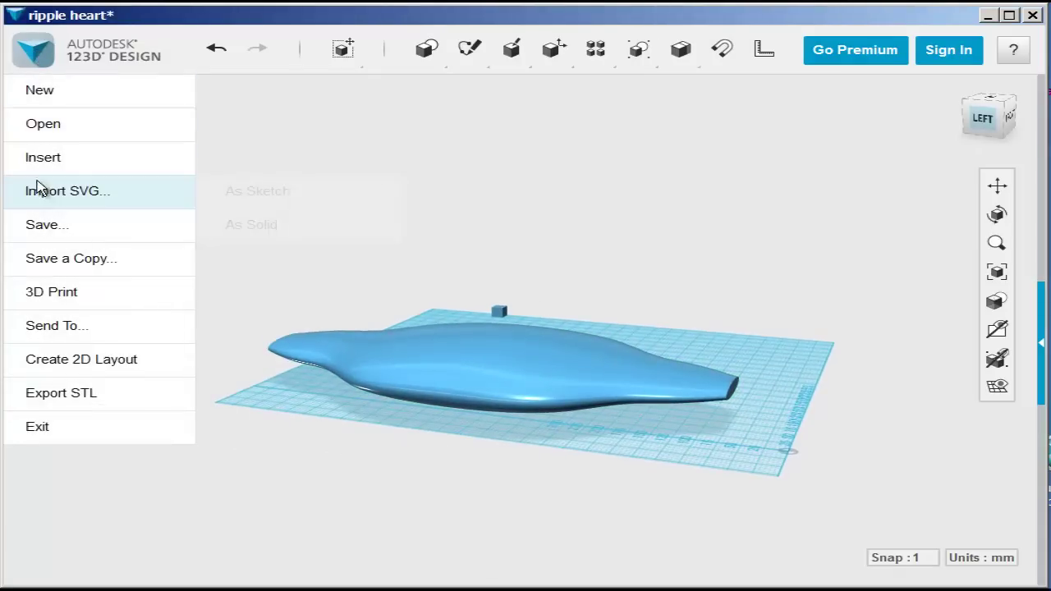
left_click(233, 197)
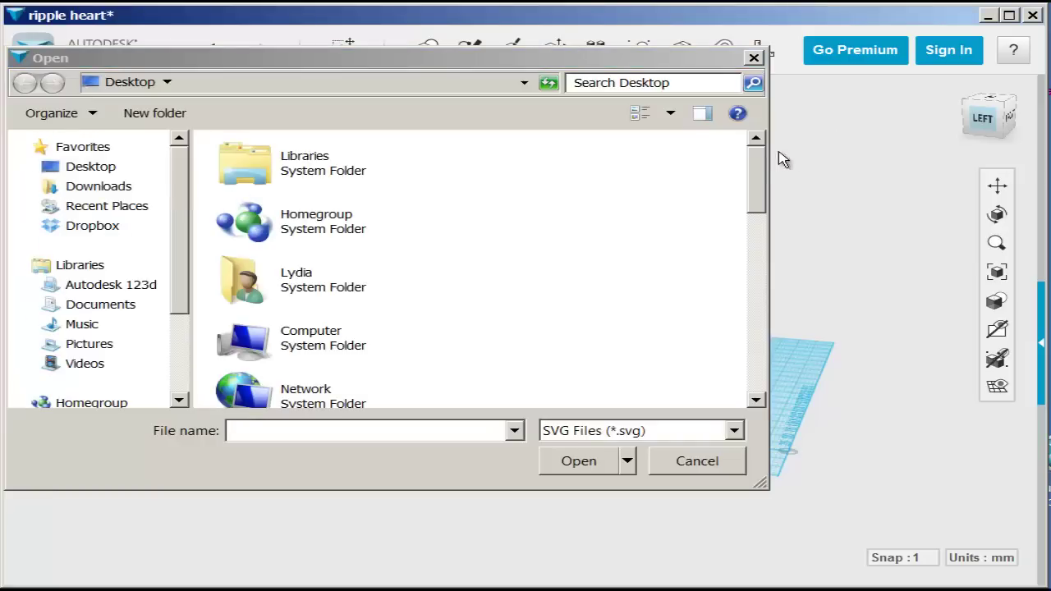
left_click_drag(760, 167, 763, 341)
double_click(304, 336)
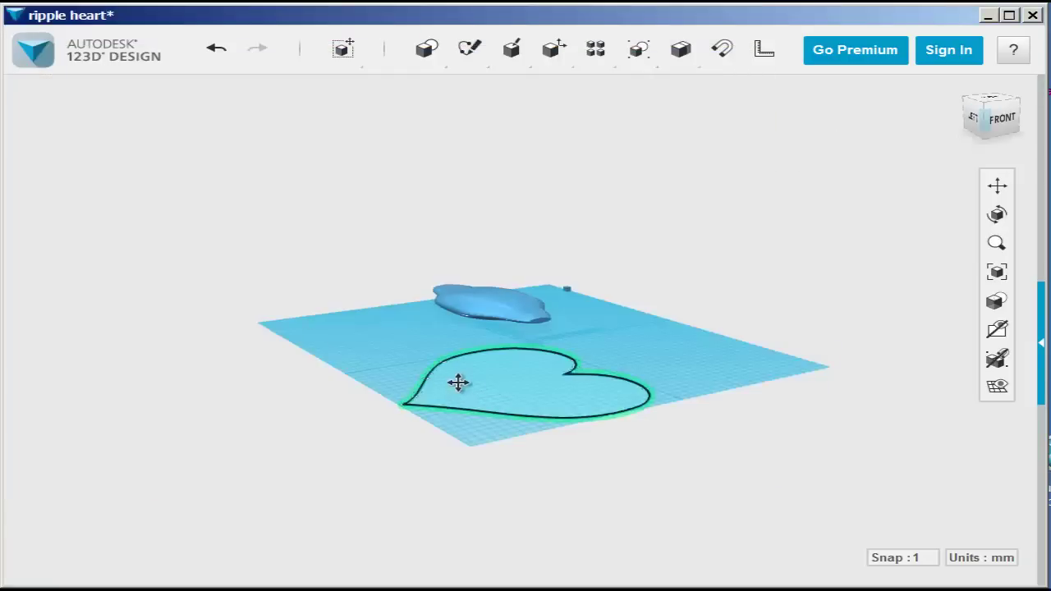
Scale the imported heart sketch down uniformly by a factor of about 0.57.
mouse_move(509, 410)
right_mouse_down()
mouse_move(549, 452)
mouse_move(575, 454)
right_mouse_up()
left_click(624, 434)
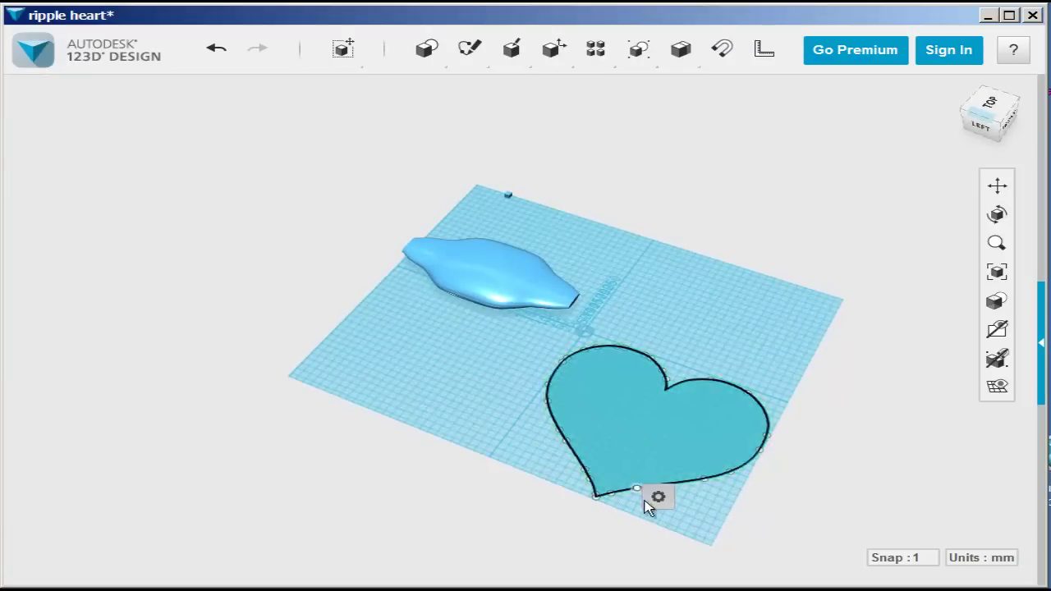
mouse_move(667, 497)
left_click(730, 497)
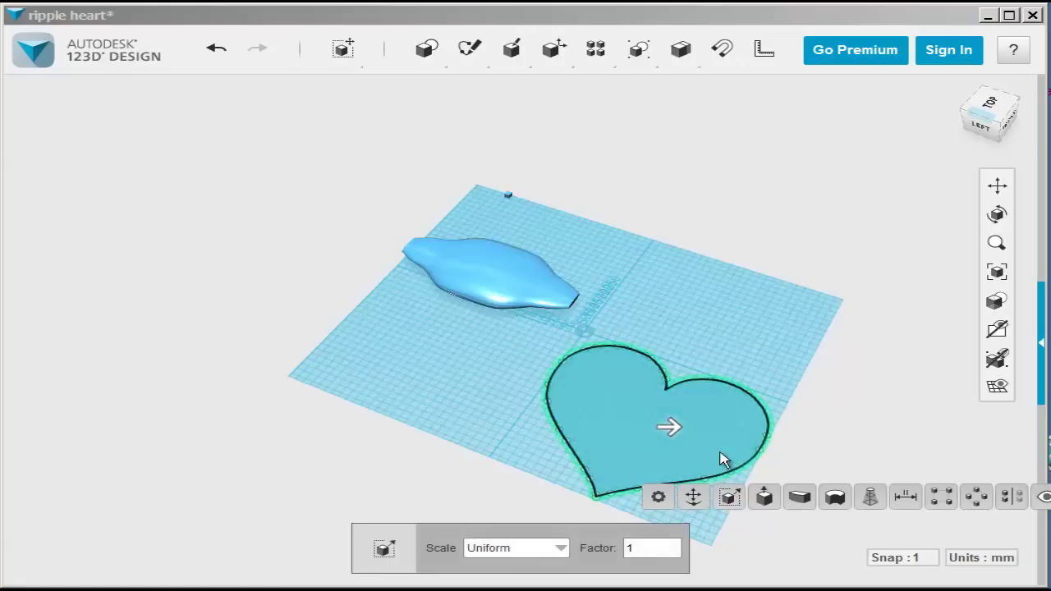
left_click_drag(669, 427, 604, 427)
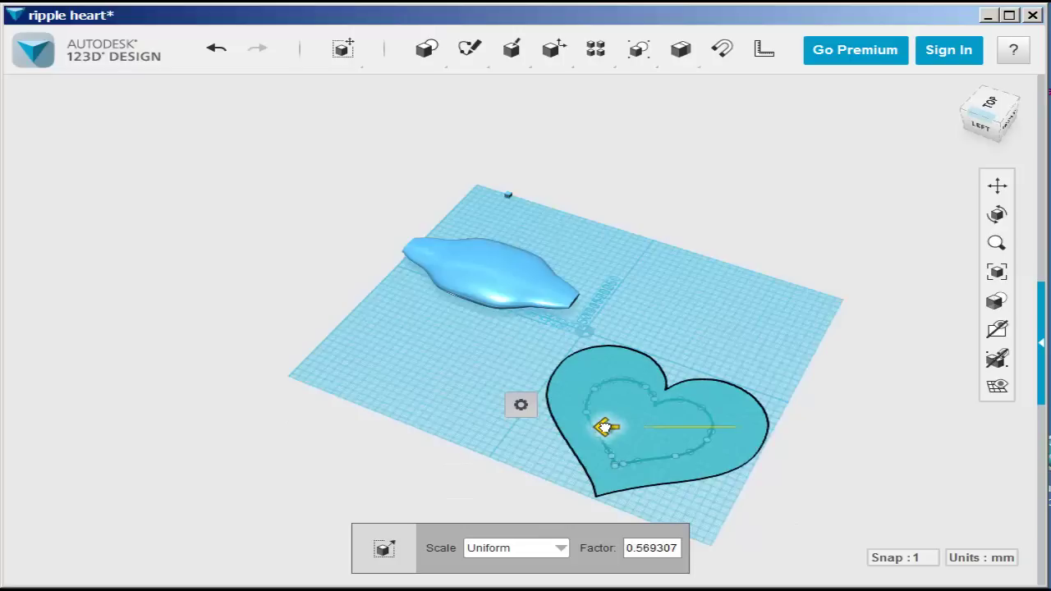
left_click(485, 504)
middle_click_drag(495, 465, 564, 466)
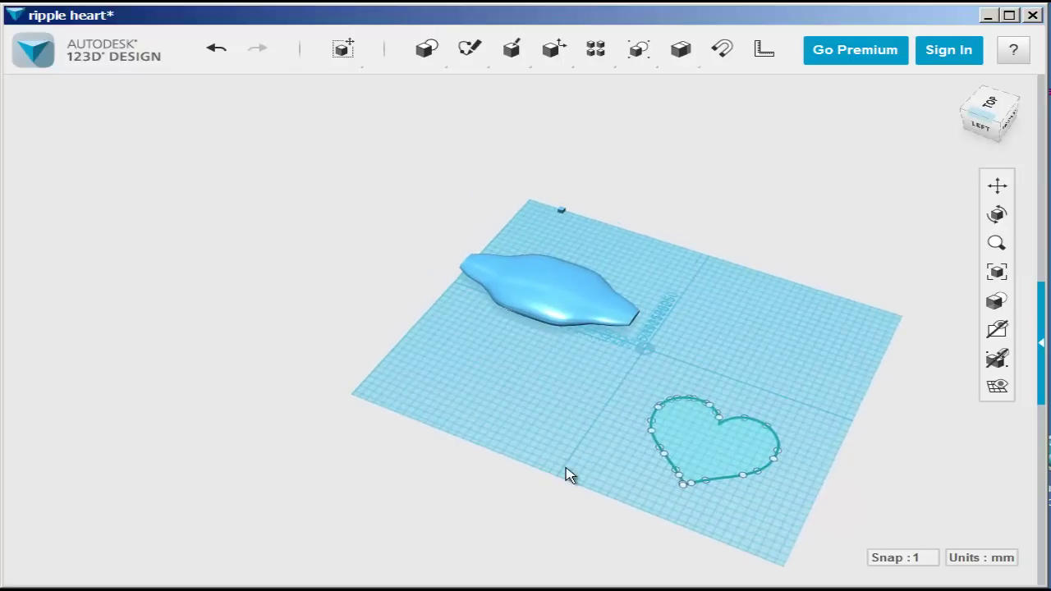
Scale the heart sketch uniformly by a factor of 0.8.
left_click(696, 447)
mouse_move(675, 510)
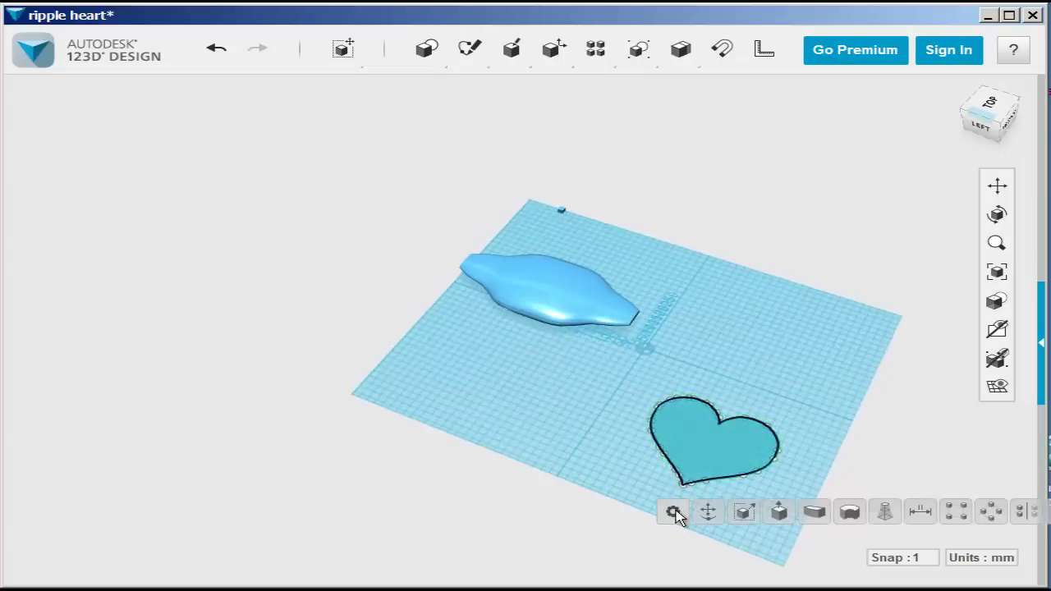
left_click(745, 513)
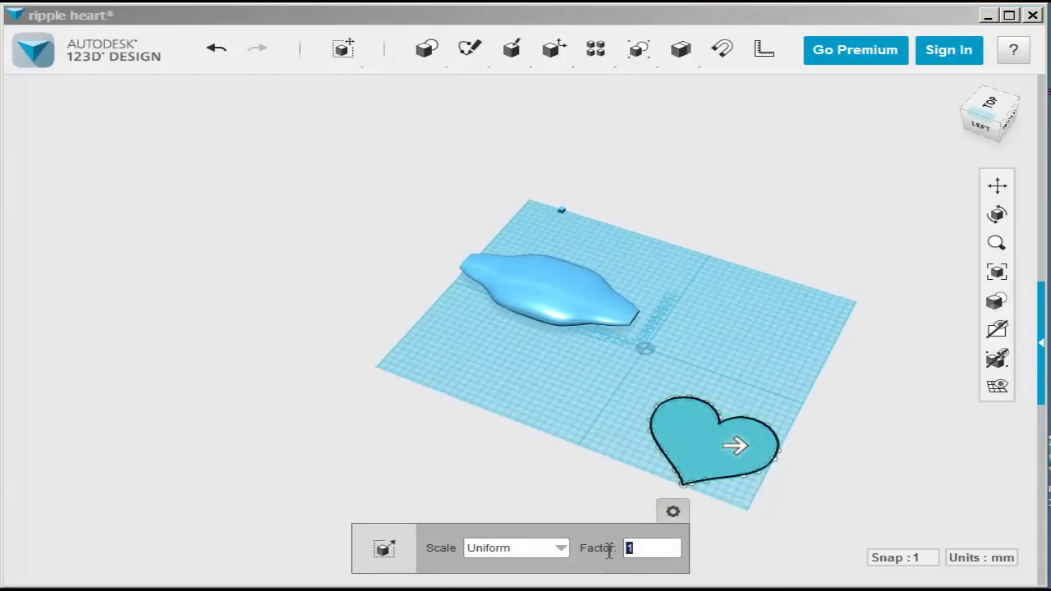
type("0.8")
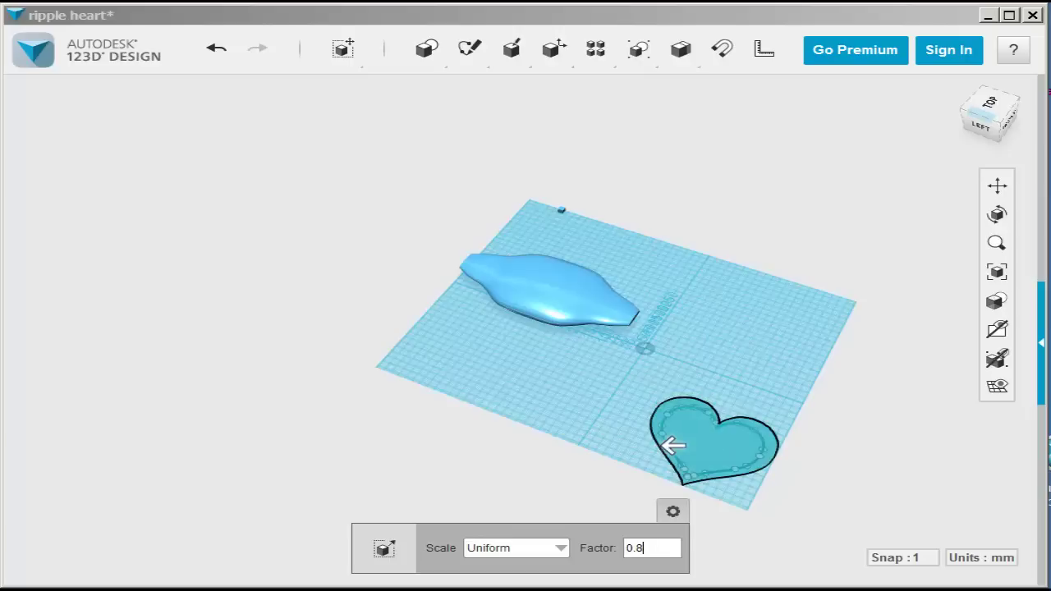
left_click(582, 489)
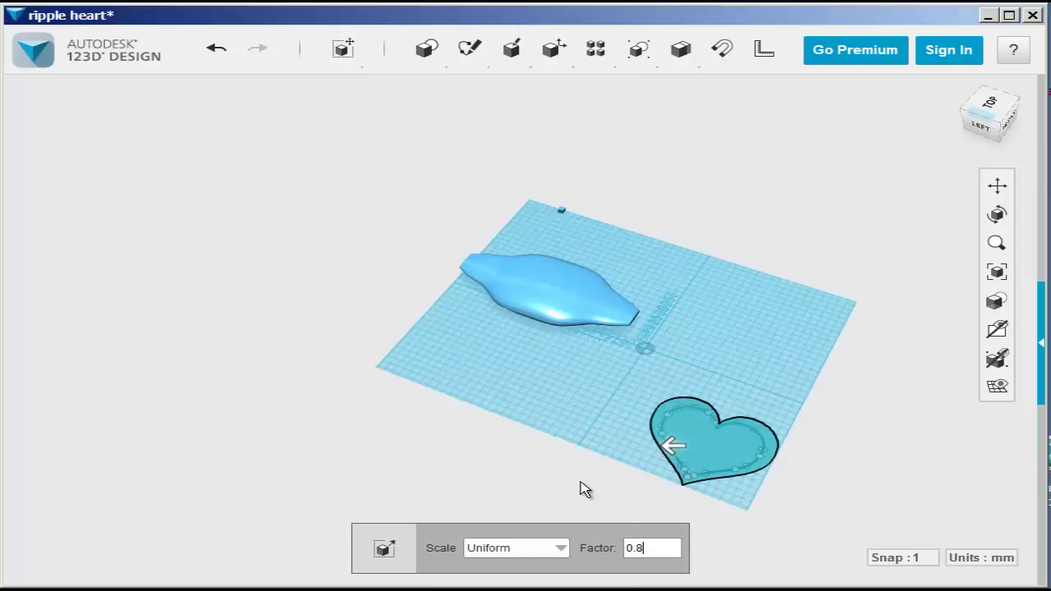
Raise the heart sketch above the grid and move it parallel to the lofted solid's length until it is alongside the solid.
left_click(721, 458)
left_click(708, 509)
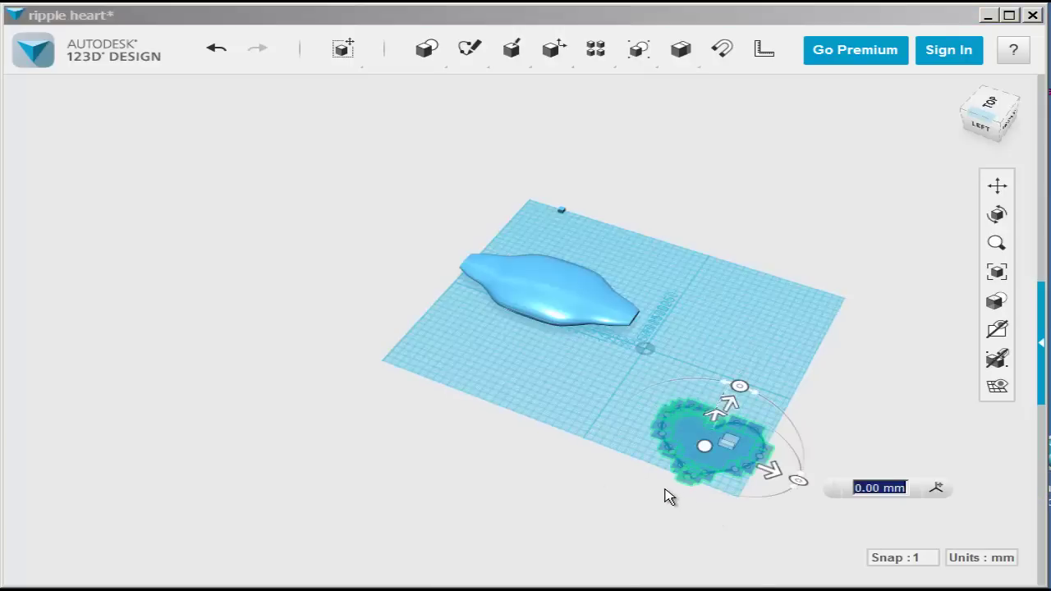
right_click_drag(704, 520, 720, 506)
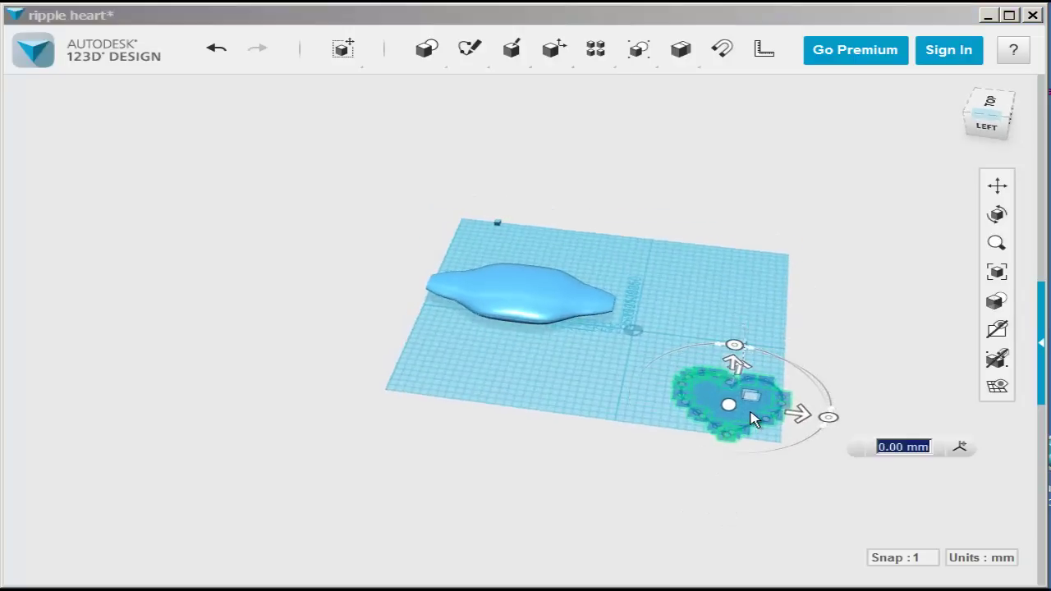
right_click_drag(624, 539, 682, 459)
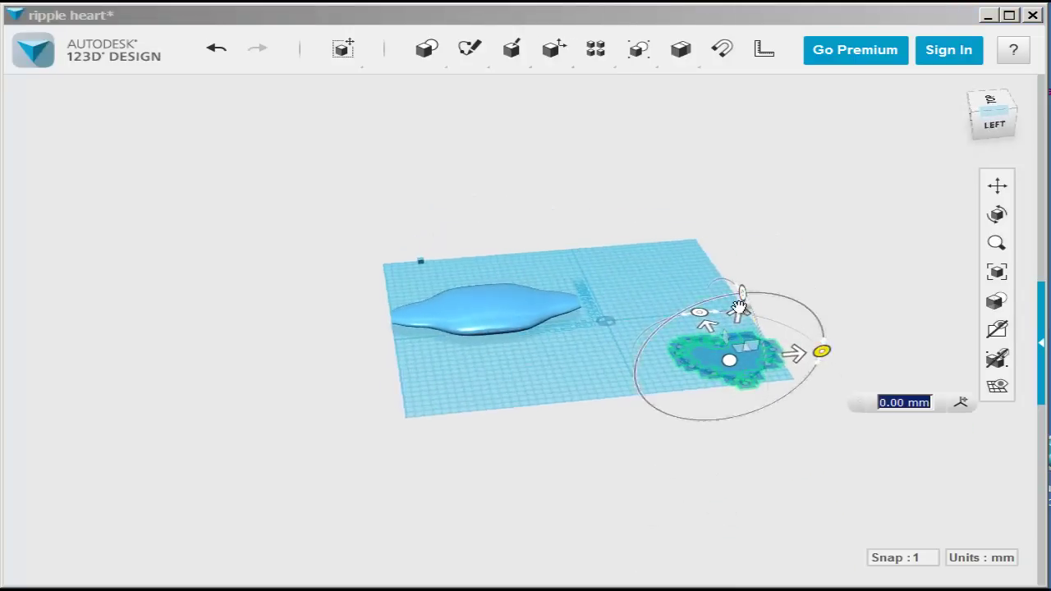
left_click_drag(738, 314, 756, 220)
left_click_drag(813, 267, 550, 288)
right_click_drag(642, 359, 604, 408)
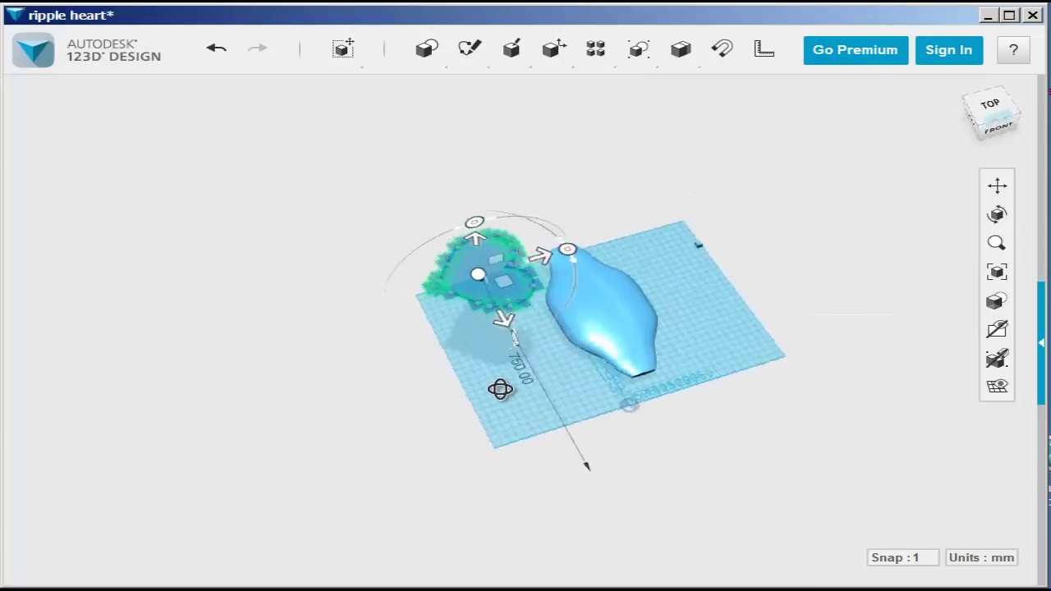
right_click_drag(496, 386, 504, 356)
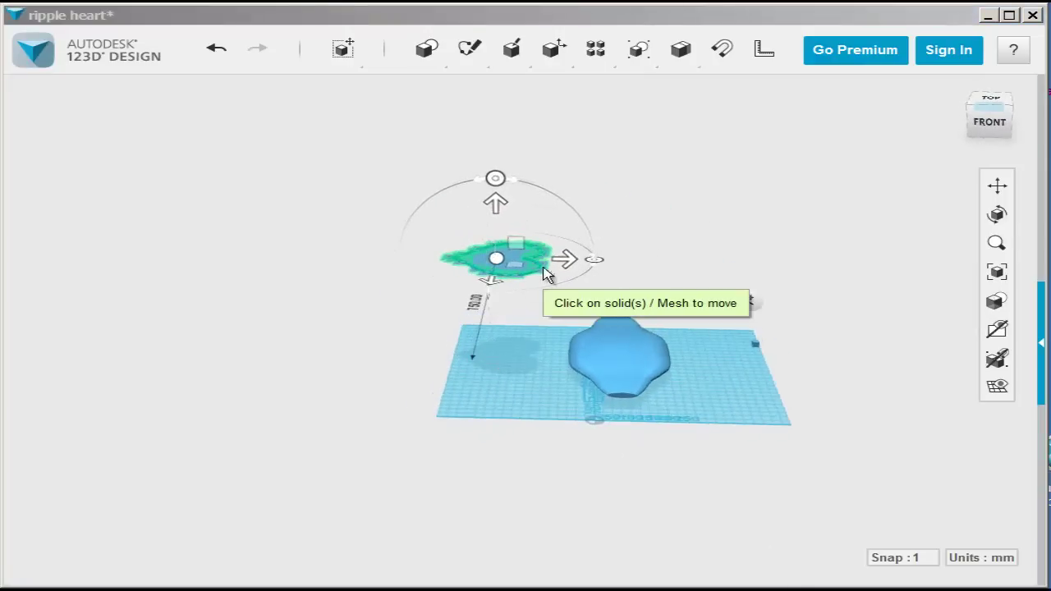
Move the heart sketch sideways over the lofted solid and lower it closer to the solid's upper surface.
left_click_drag(565, 259, 695, 261)
left_click_drag(625, 204, 624, 272)
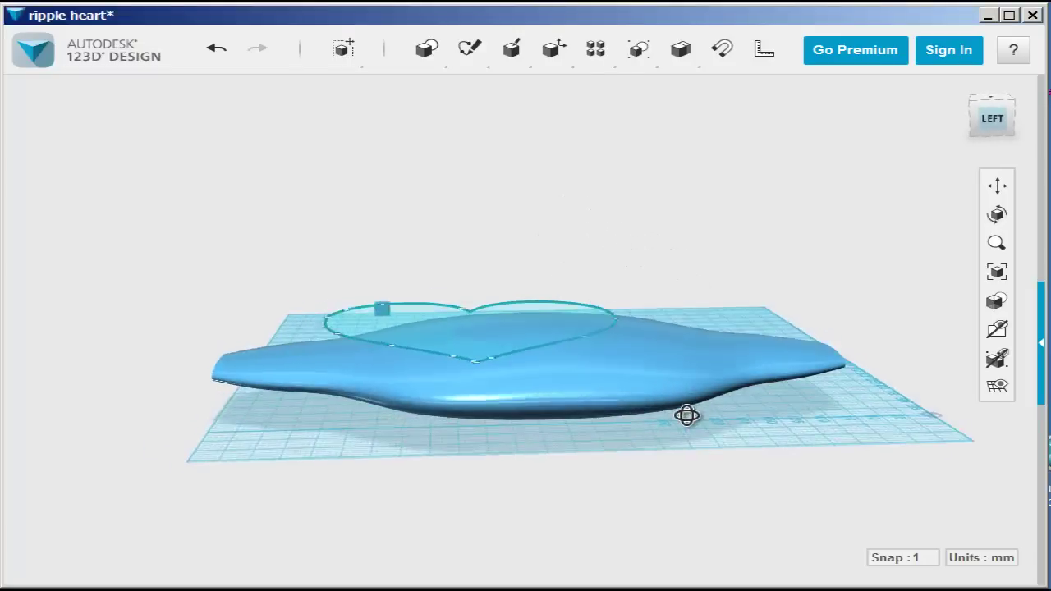
right_click_drag(686, 415, 677, 409)
scroll(478, 361, "up", 2)
mouse_move(476, 362)
right_mouse_down()
mouse_move(487, 371)
mouse_move(499, 439)
right_mouse_up()
middle_click_drag(481, 424, 369, 312)
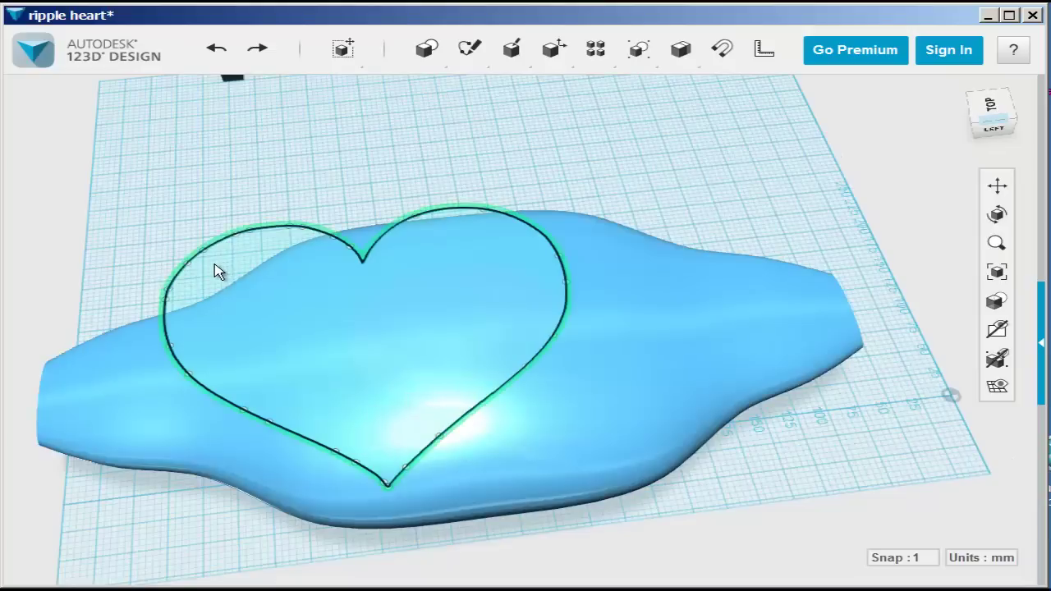
Scale the heart sketch down uniformly by a factor of about 0.79.
left_click(215, 264)
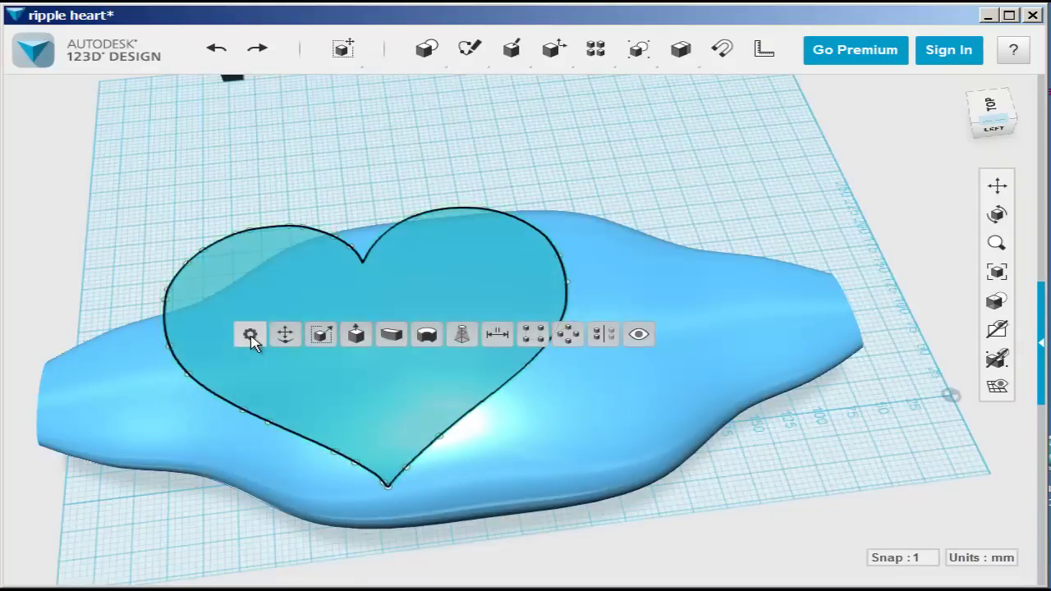
left_click(322, 334)
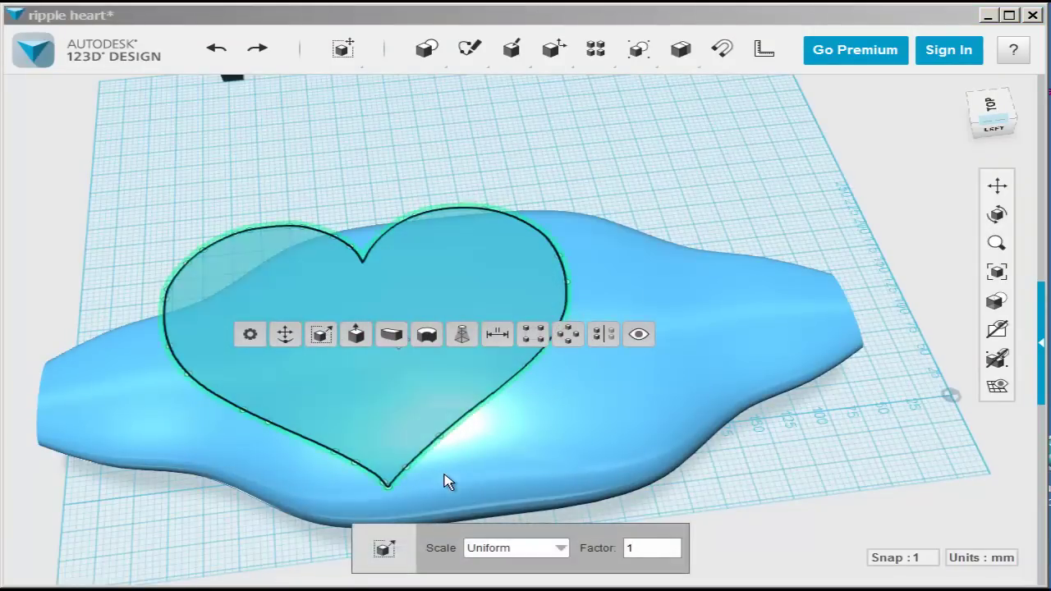
left_click(395, 340)
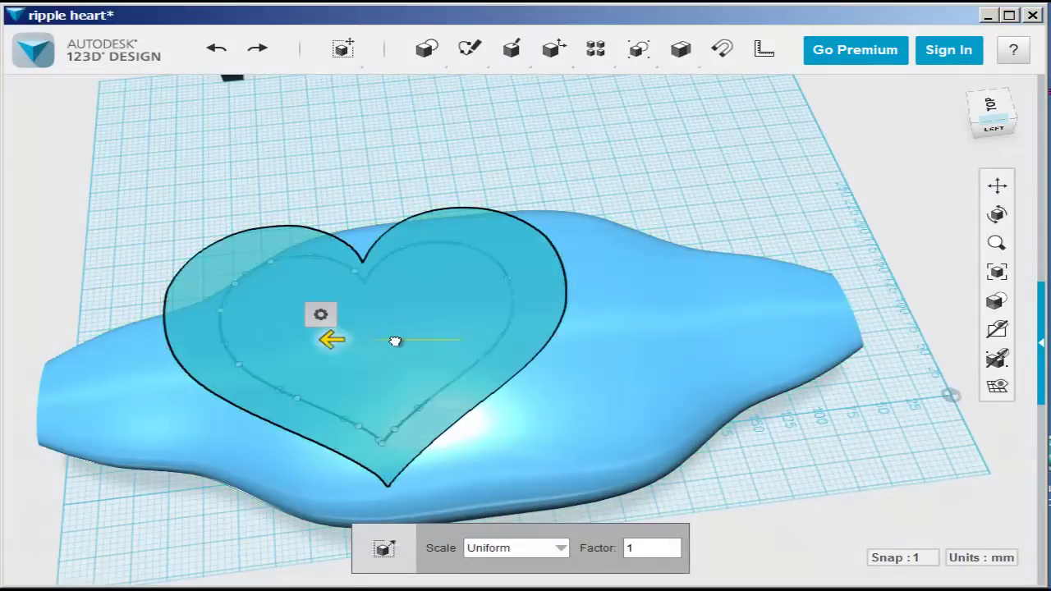
left_click_drag(402, 340, 400, 341)
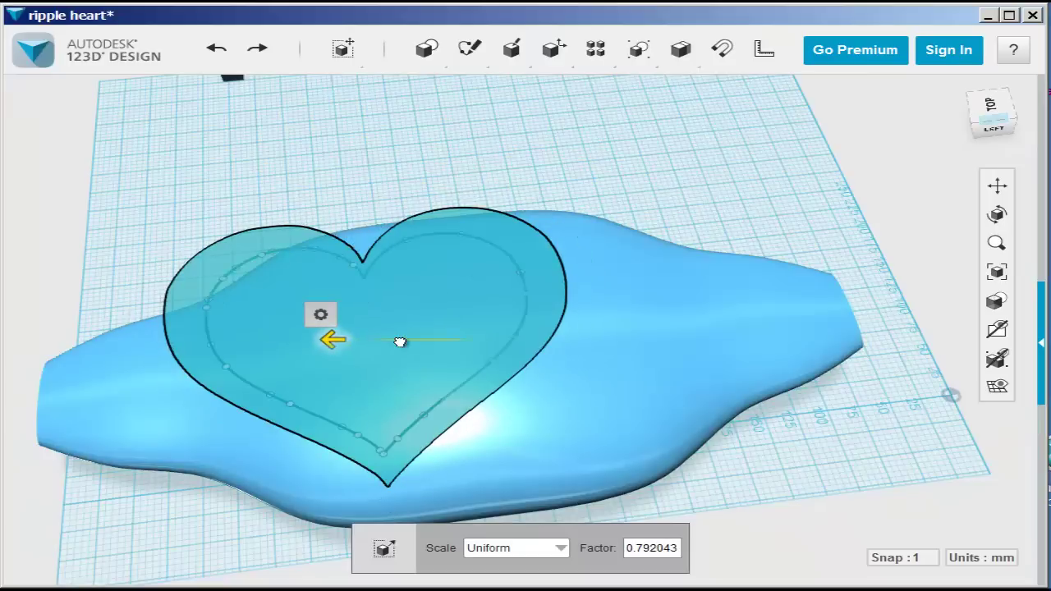
left_click(183, 159)
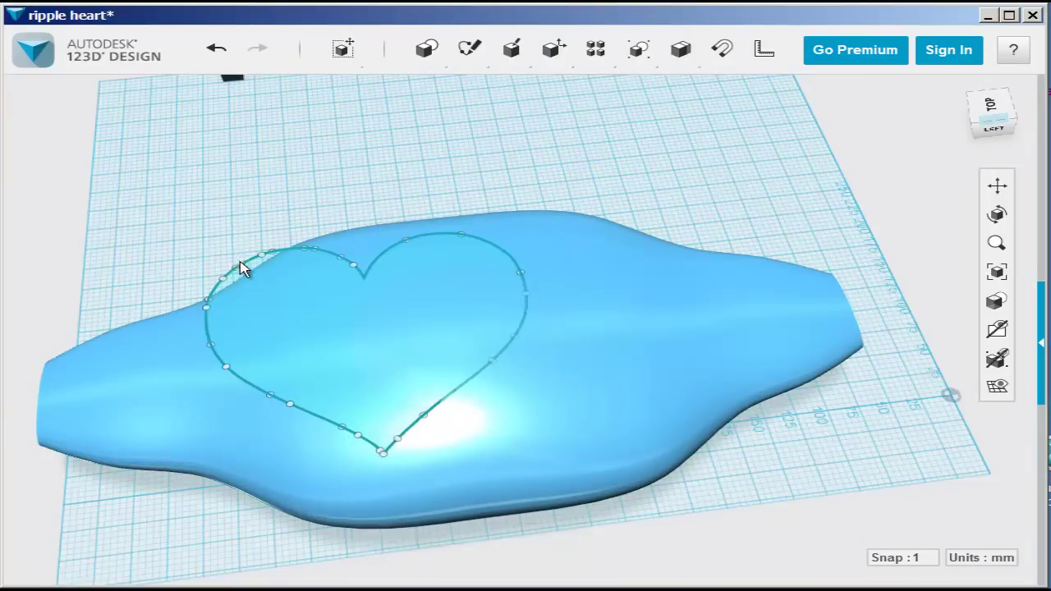
Move the heart sketch 50 mm along the lofted solid's length to centre it over the solid.
right_click_drag(192, 492, 336, 349)
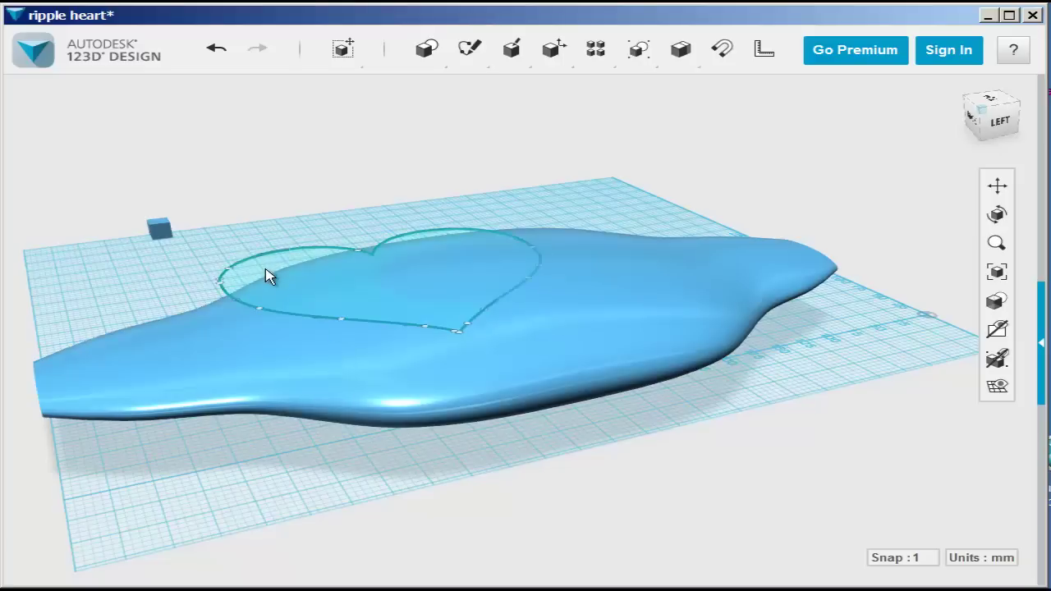
left_click(257, 277)
mouse_move(294, 344)
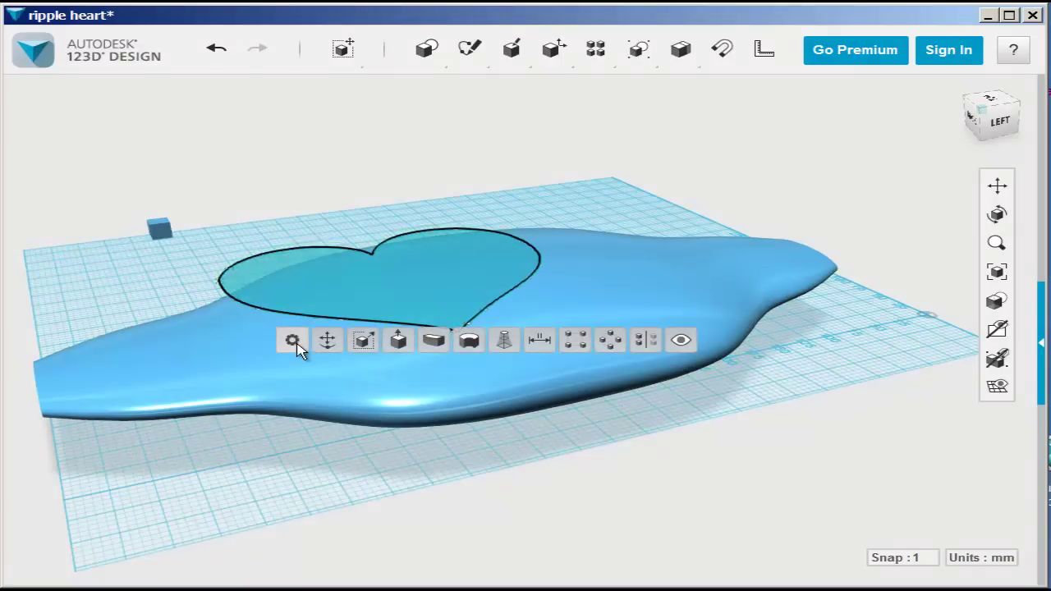
left_click(328, 343)
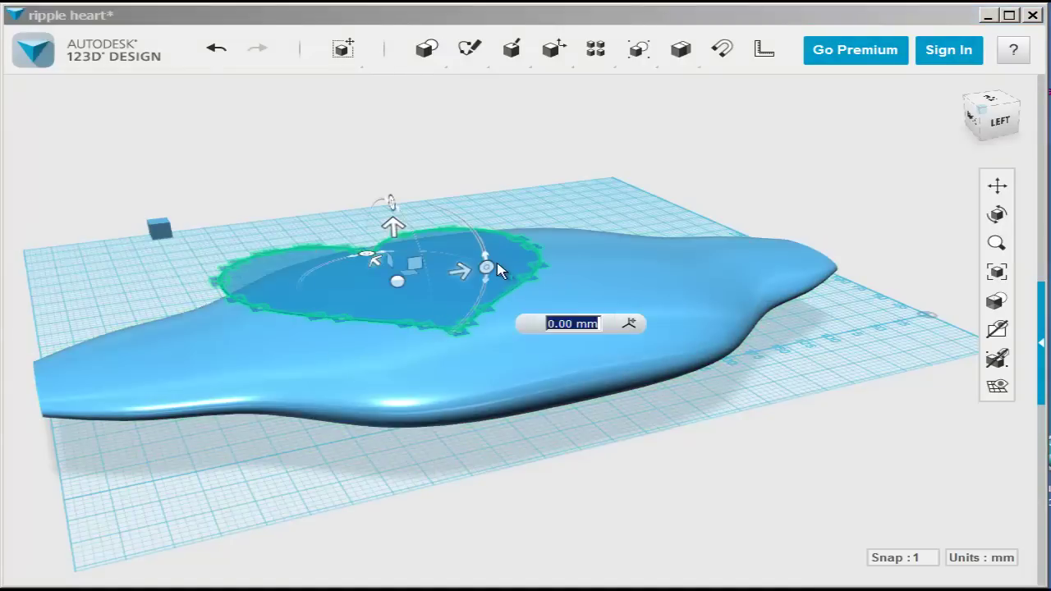
left_click_drag(462, 272, 525, 262)
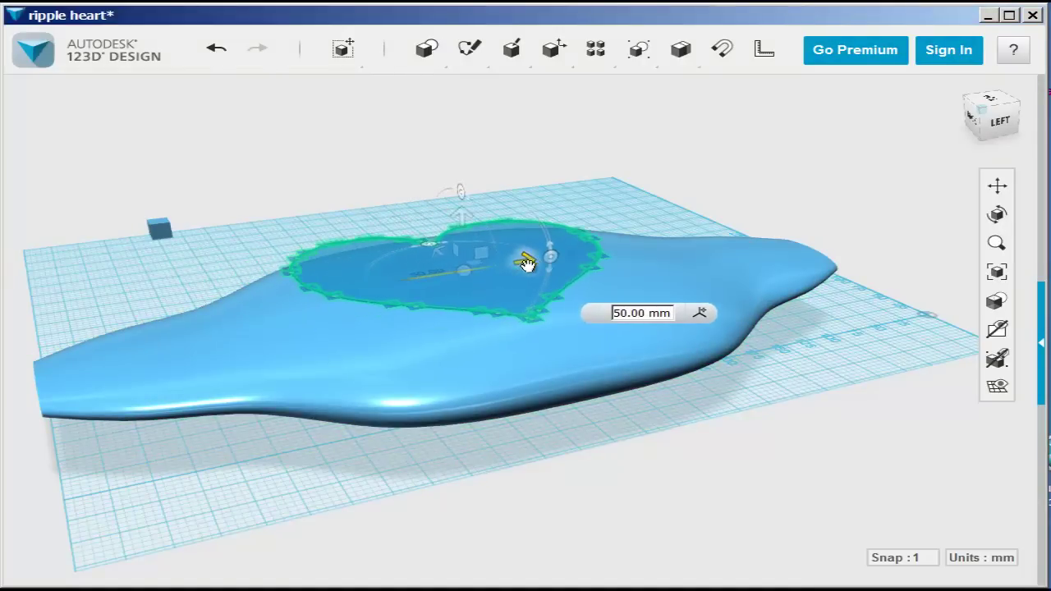
left_click(1000, 124)
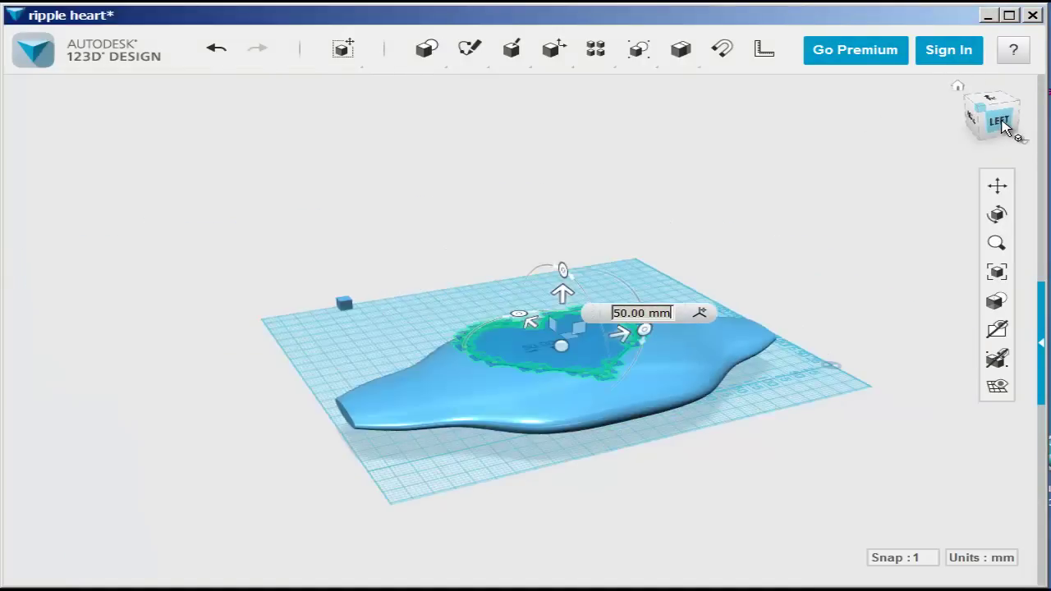
left_click(250, 227)
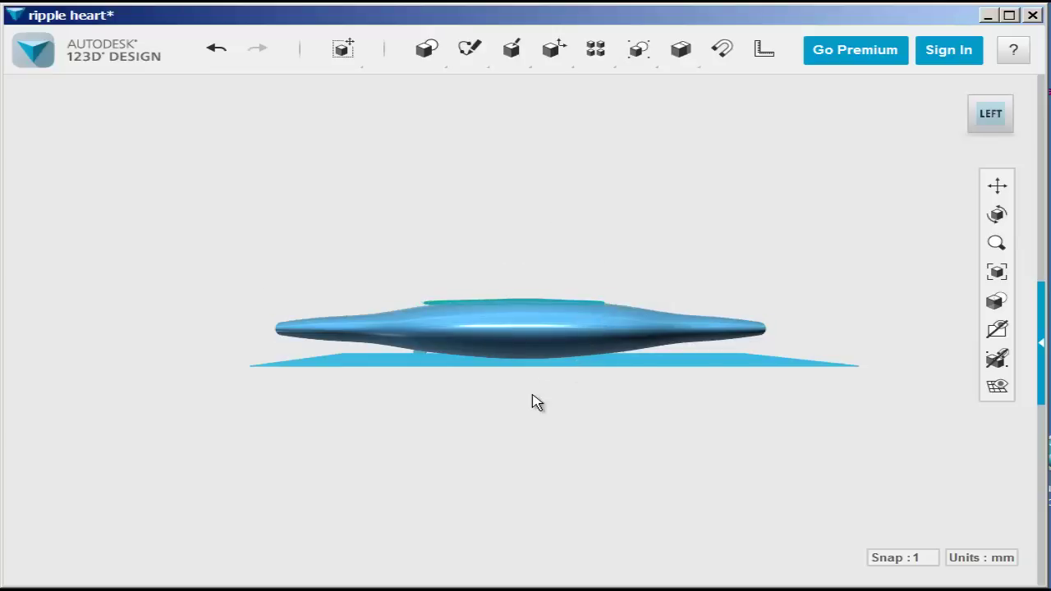
Extrude the heart sketch 90 mm downward through the lofted solid using the Intersect option.
mouse_move(538, 406)
right_mouse_down()
mouse_move(565, 484)
mouse_move(565, 549)
mouse_move(547, 538)
mouse_move(746, 353)
right_mouse_up()
left_click(641, 256)
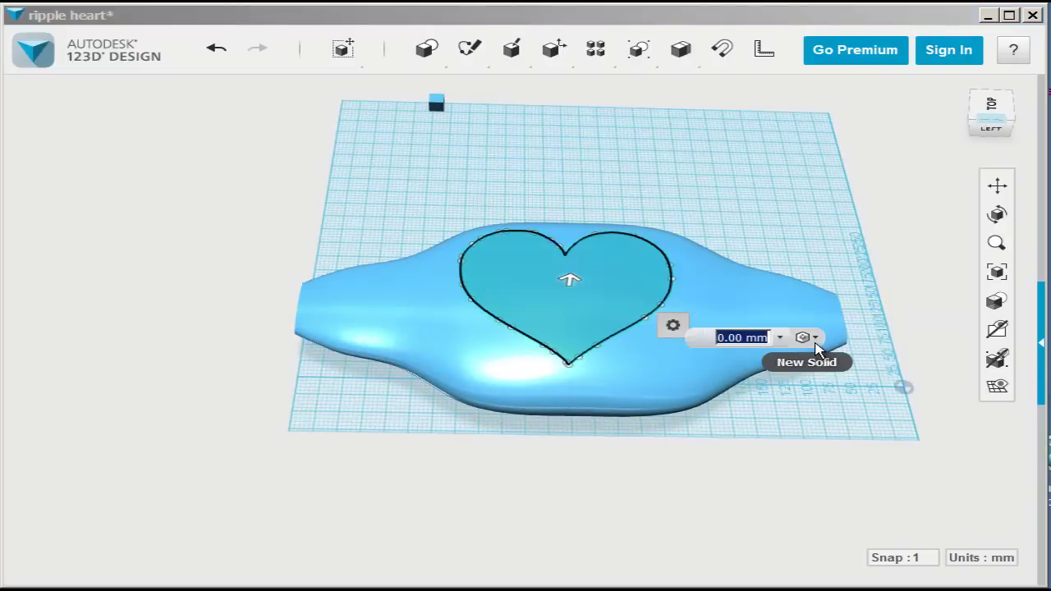
left_click(813, 337)
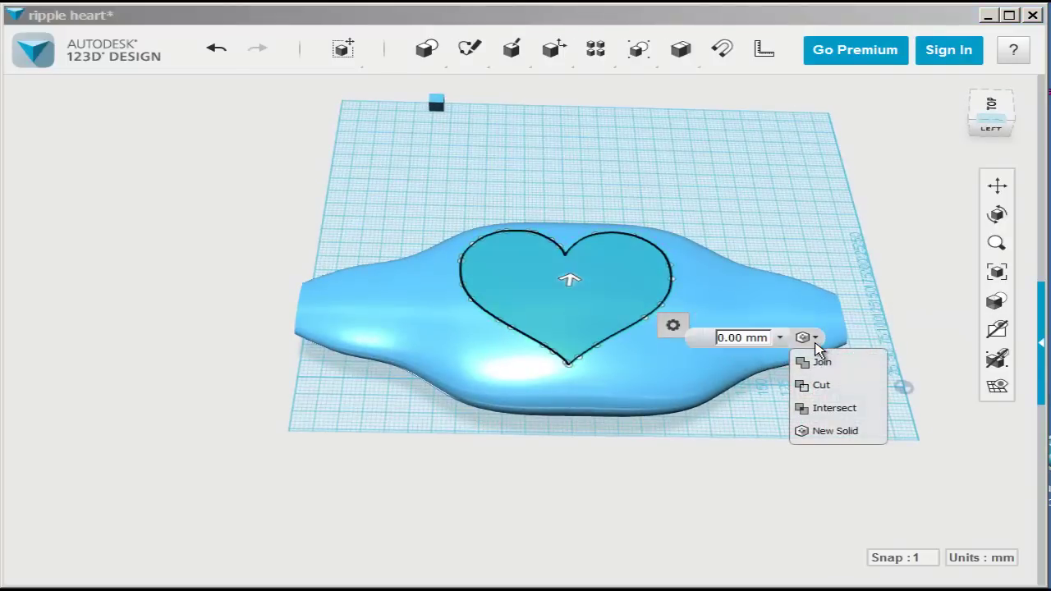
left_click(834, 408)
right_click_drag(808, 442, 804, 386)
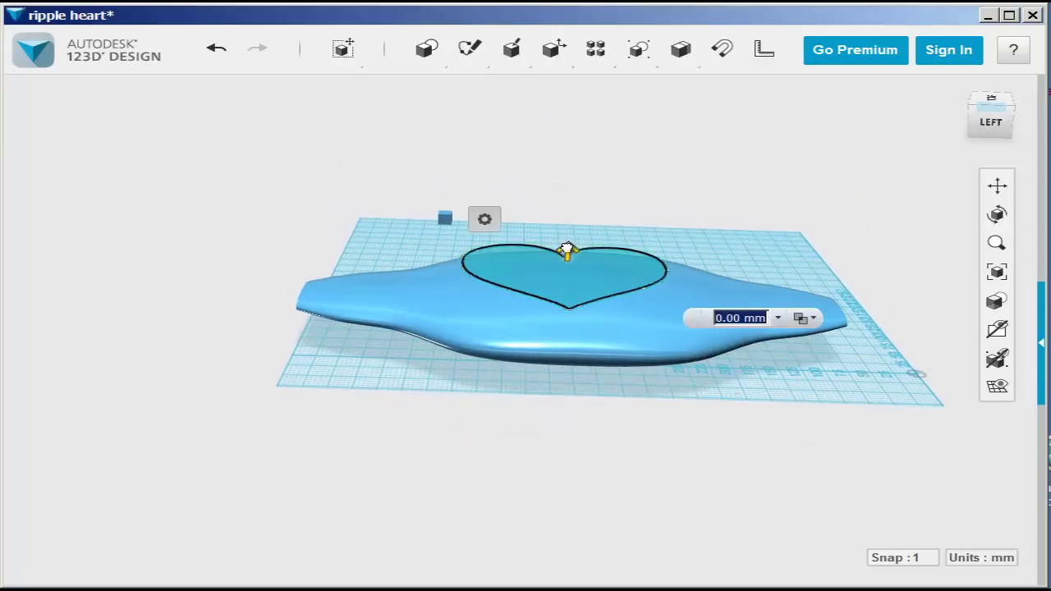
left_click_drag(567, 246, 560, 308)
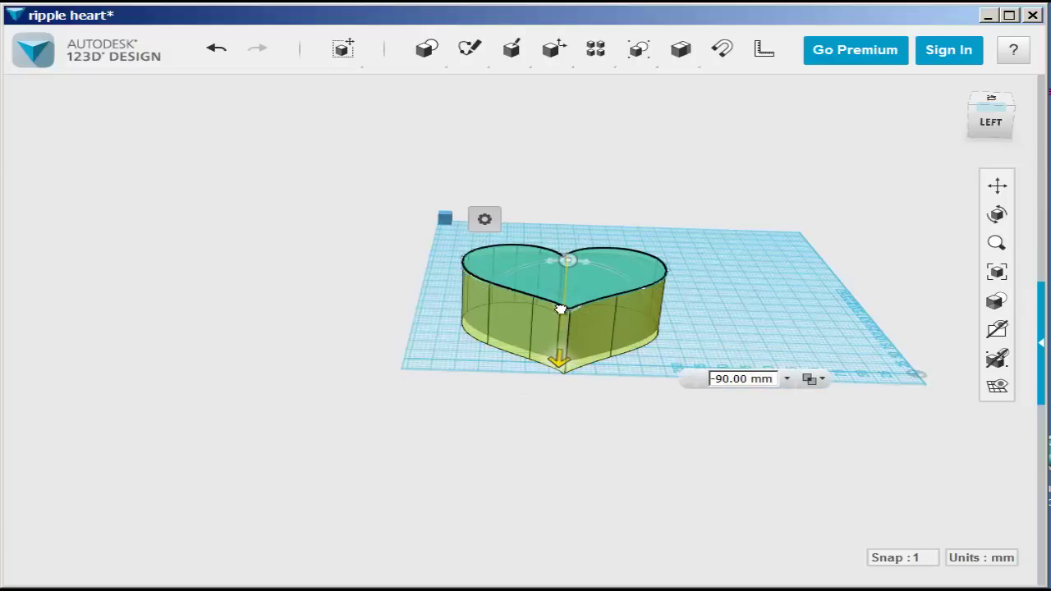
left_click(310, 274)
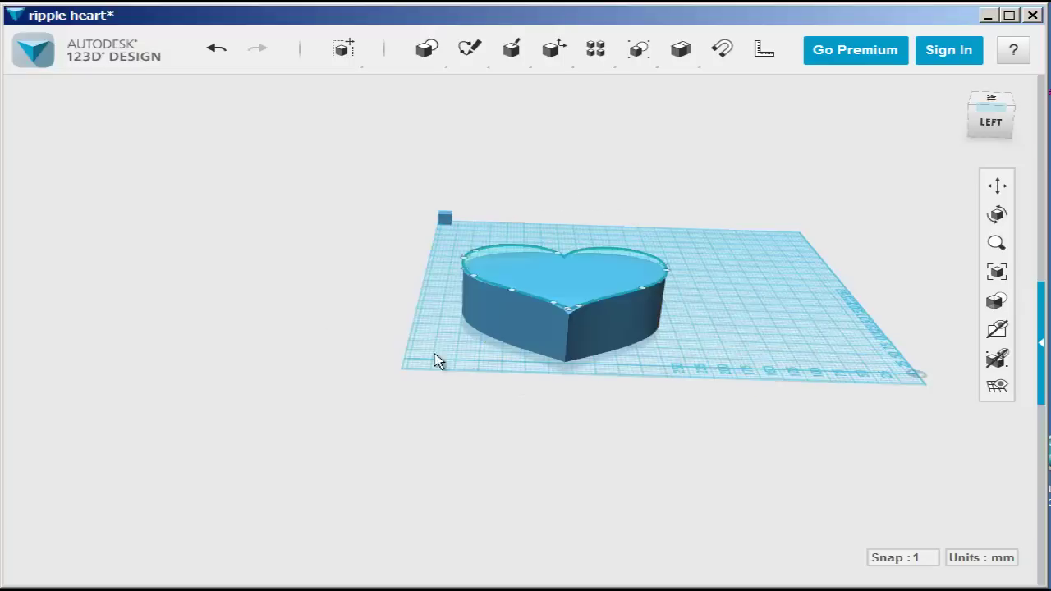
Hide all sketches so only the heart solid and the small cube are displayed.
right_click_drag(464, 446, 465, 490)
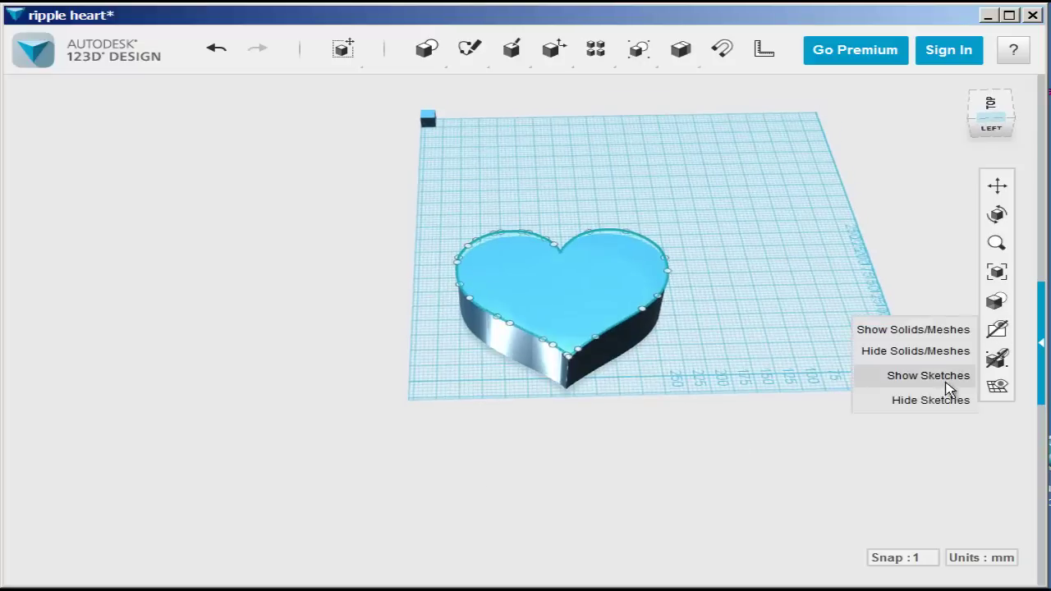
left_click(935, 400)
mouse_move(760, 462)
right_mouse_down()
mouse_move(687, 420)
mouse_move(668, 386)
mouse_move(609, 410)
mouse_move(648, 455)
mouse_move(823, 443)
mouse_move(862, 381)
mouse_move(733, 438)
mouse_move(673, 431)
mouse_move(663, 460)
mouse_move(727, 495)
mouse_move(793, 452)
mouse_move(753, 460)
mouse_move(746, 495)
mouse_move(750, 444)
mouse_move(675, 409)
right_mouse_up()
scroll(518, 356, "up", 2)
right_click_drag(417, 404, 635, 430)
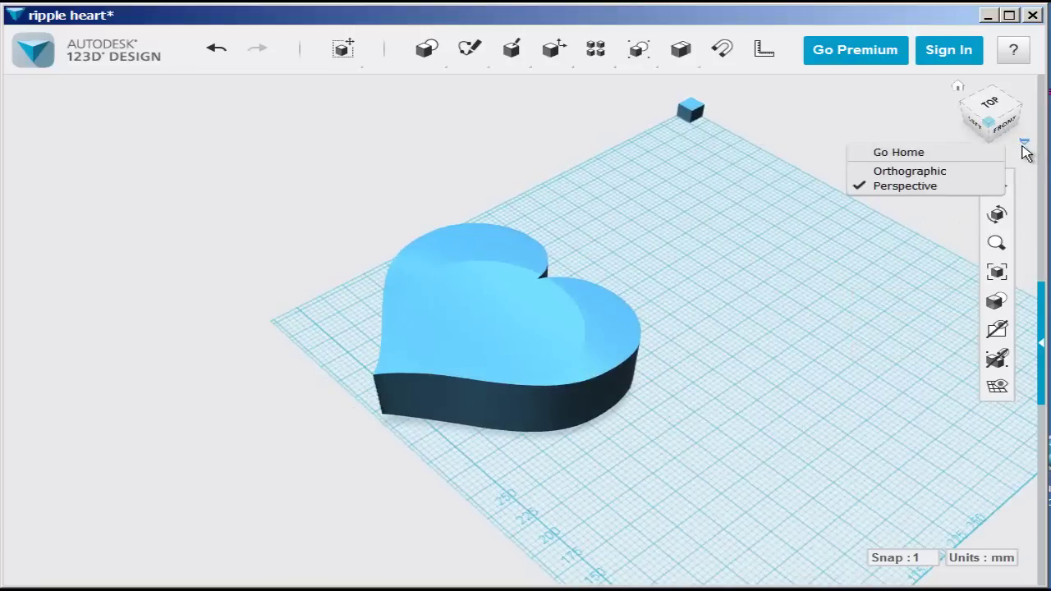
Switch the display to orthographic projection and look at the heart solid straight from the front.
left_click(909, 172)
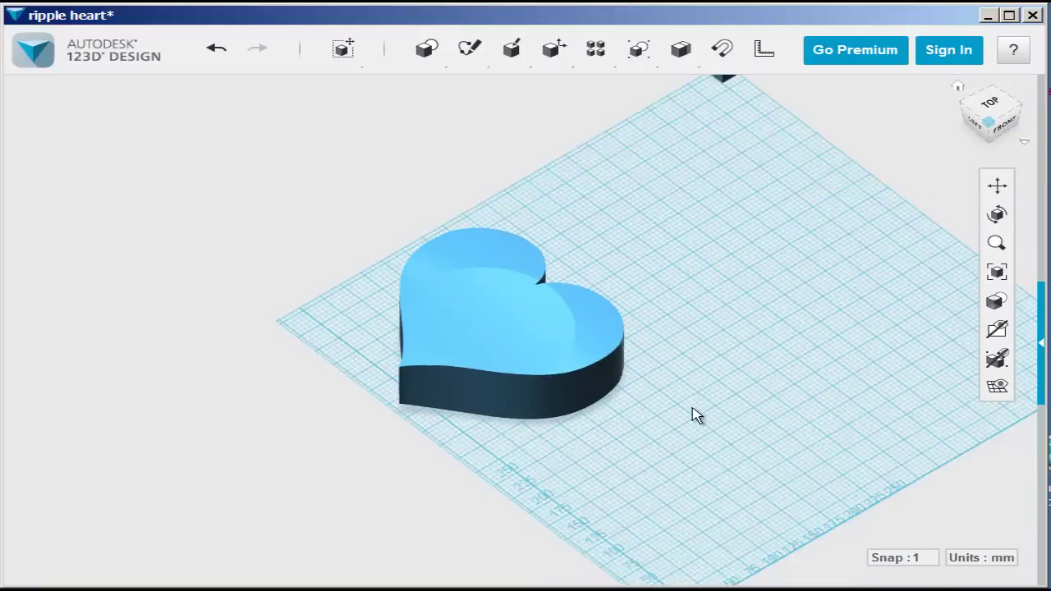
left_click(1002, 131)
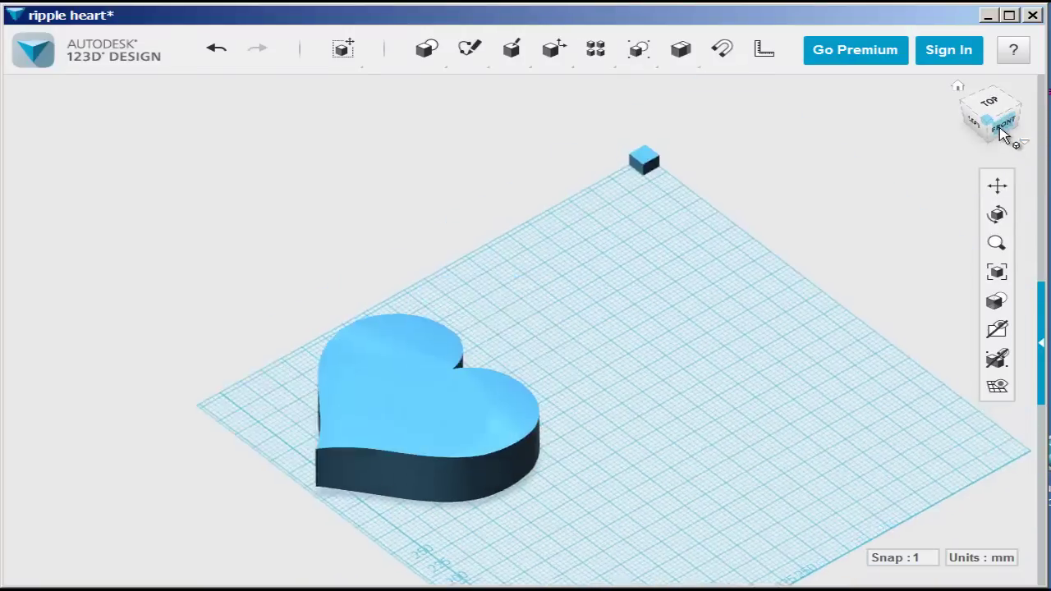
middle_click_drag(357, 403, 514, 474)
scroll(479, 434, "up", 3)
scroll(825, 516, "down", 2)
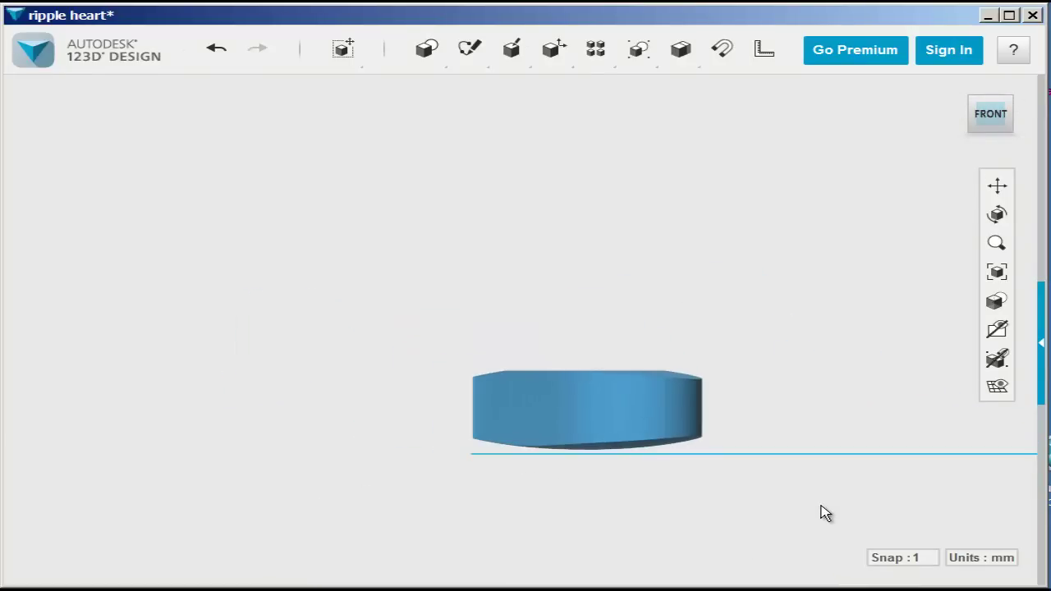
middle_click_drag(821, 512, 699, 501)
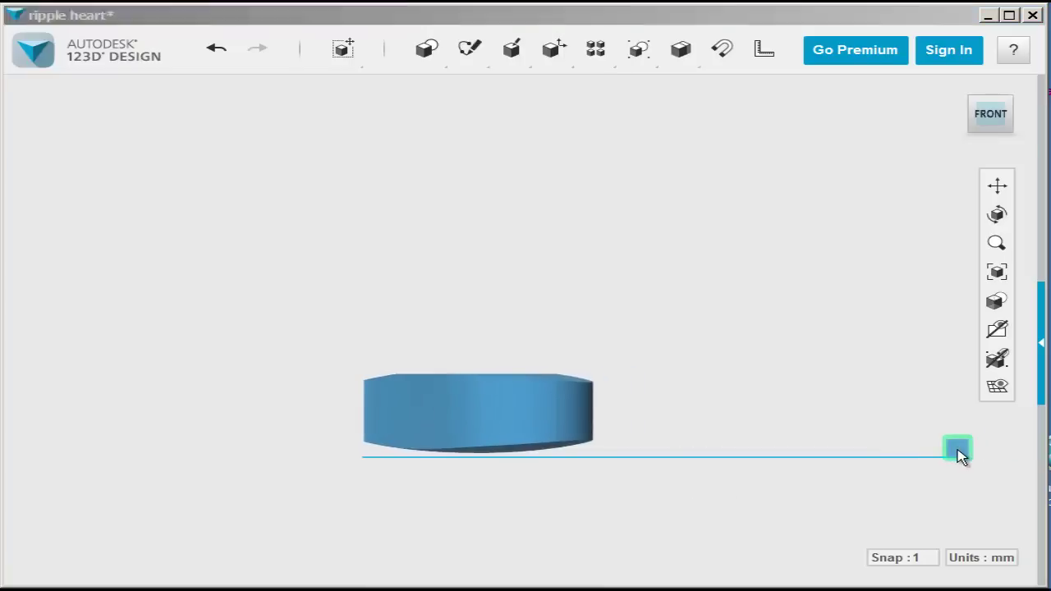
Move the small cube 250 mm along the grid toward the heart solid.
left_click(958, 450)
left_click(544, 556)
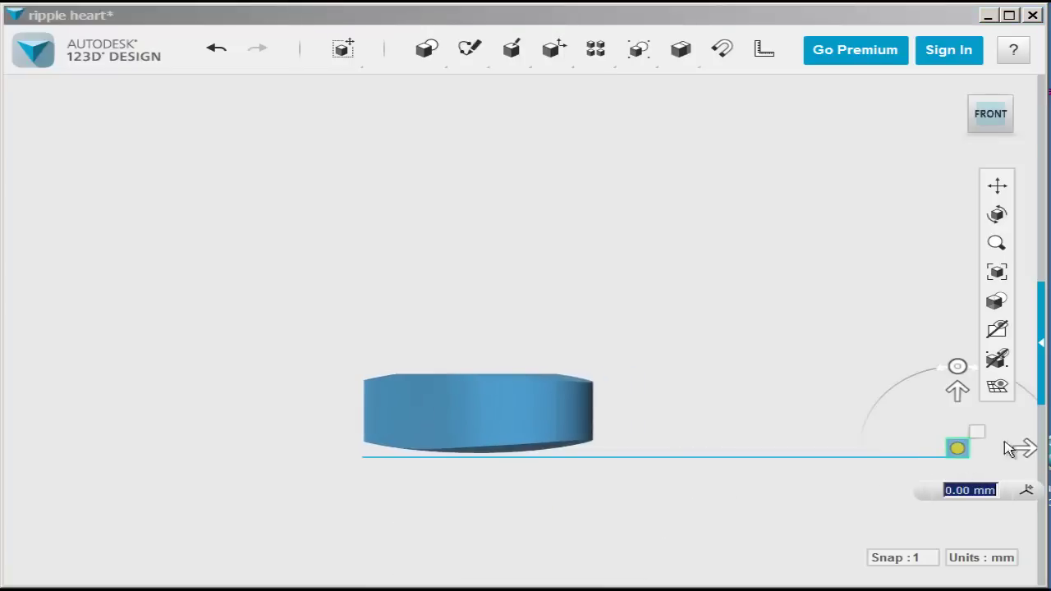
left_click_drag(1024, 449, 738, 447)
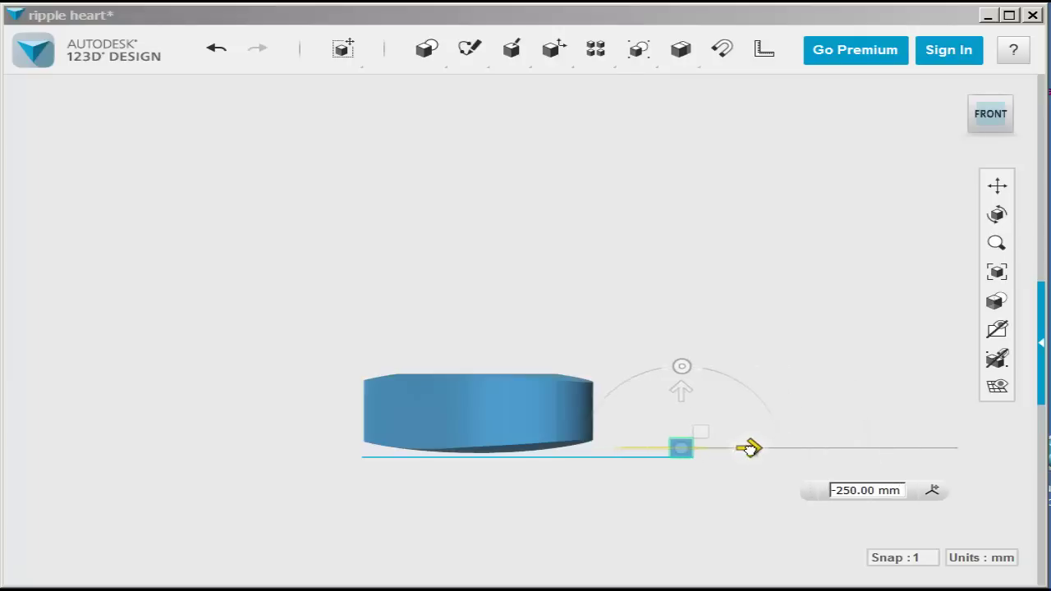
left_click(290, 289)
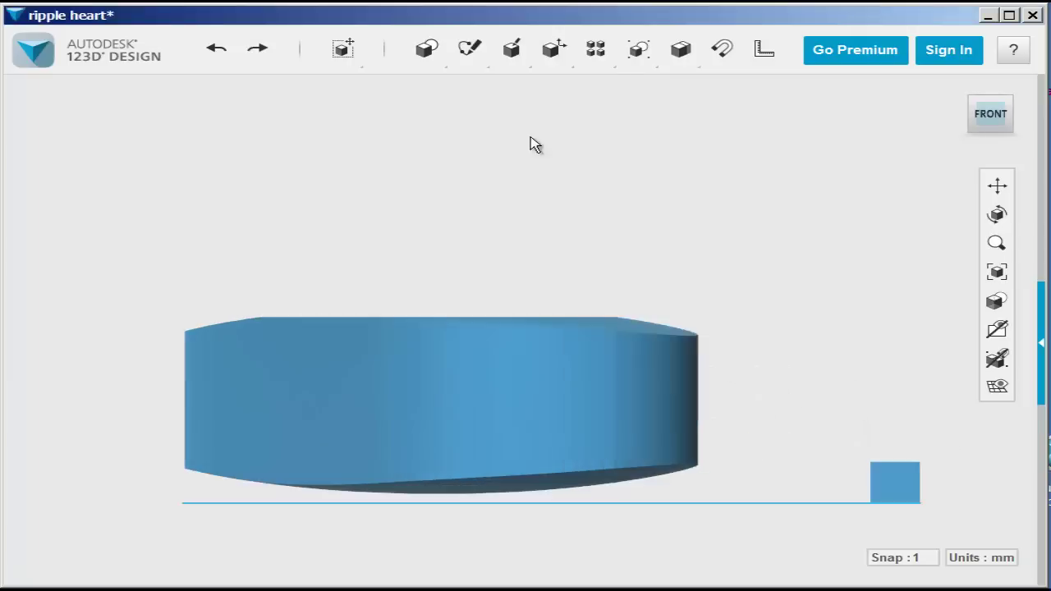
Sketch a horizontal polyline about 230 mm long on the cube's front-face plane, crossing the heart's full width at mid-height.
mouse_move(467, 49)
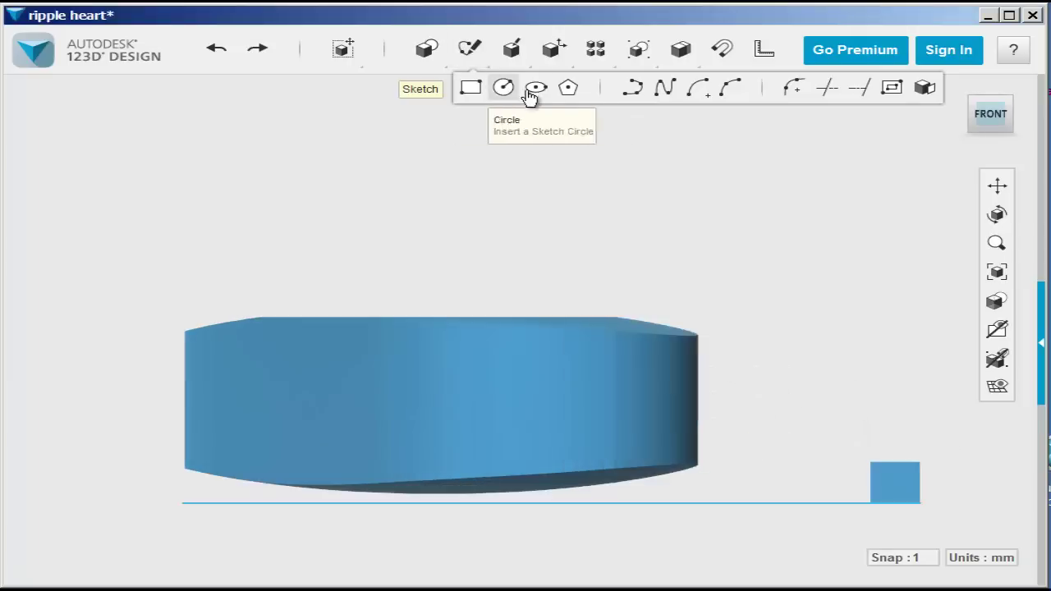
left_click(635, 84)
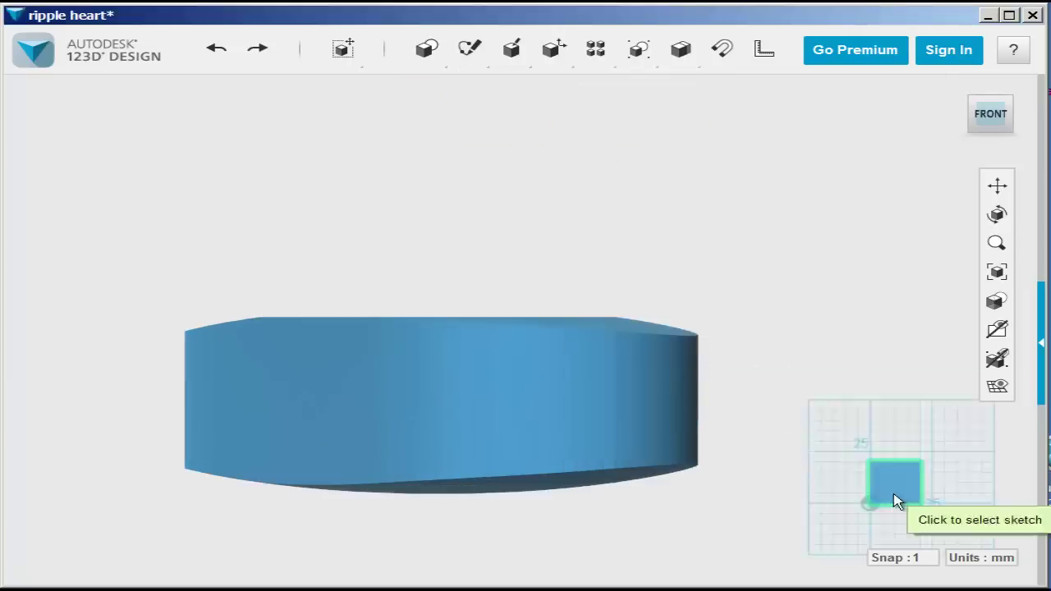
left_click(197, 416)
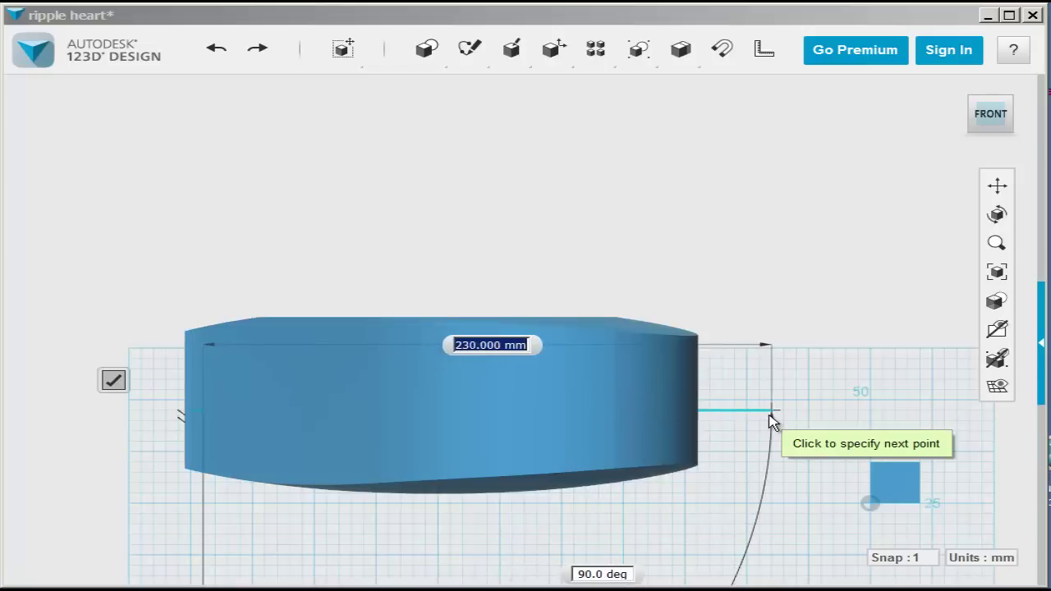
left_click(770, 416)
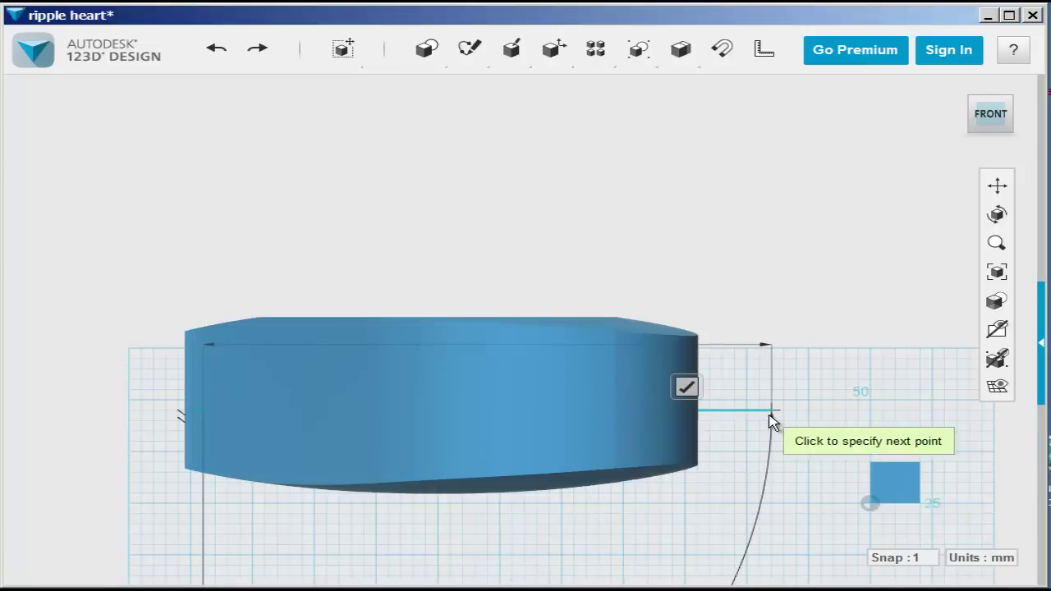
left_click(686, 388)
scroll(457, 358, "down", 2)
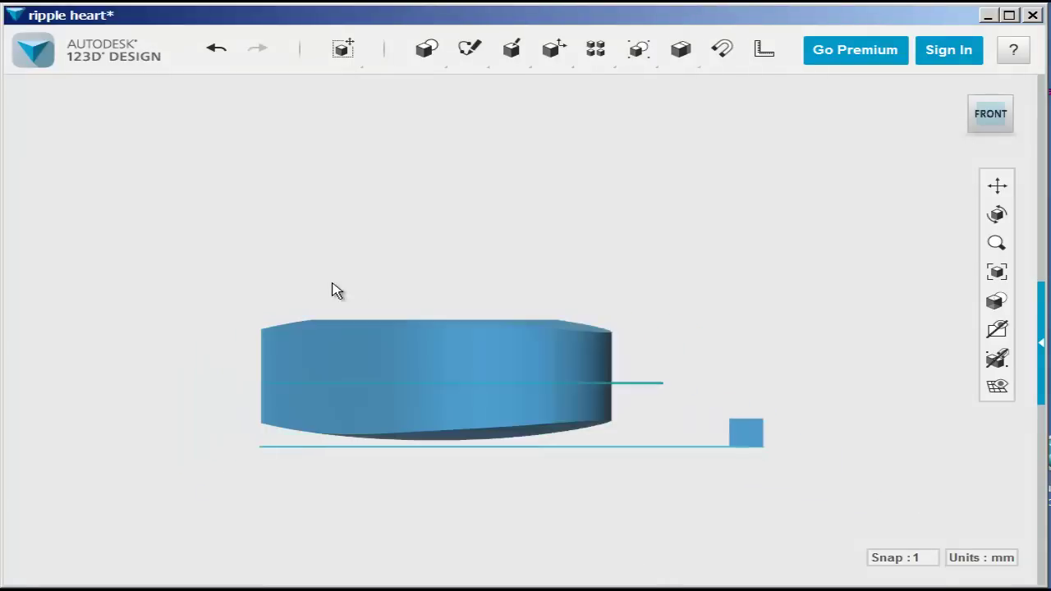
Split the heart solid into upper and lower halves using the horizontal line as the splitting entity.
mouse_move(331, 291)
right_mouse_down()
mouse_move(398, 350)
mouse_move(399, 340)
mouse_move(521, 367)
mouse_move(596, 352)
mouse_move(598, 323)
mouse_move(561, 337)
right_mouse_up()
mouse_move(555, 55)
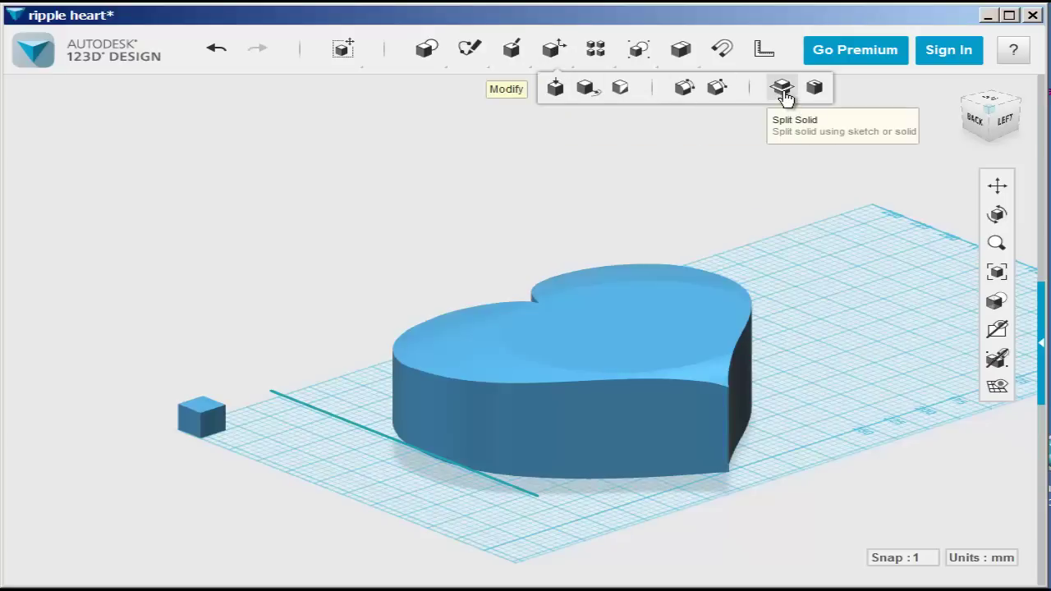
left_click(783, 90)
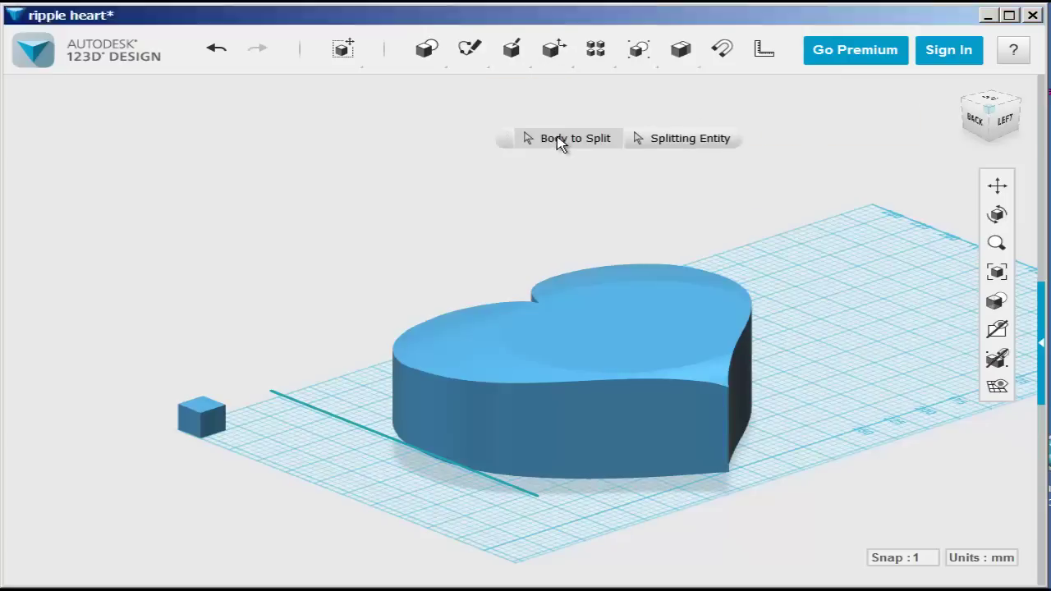
left_click(599, 326)
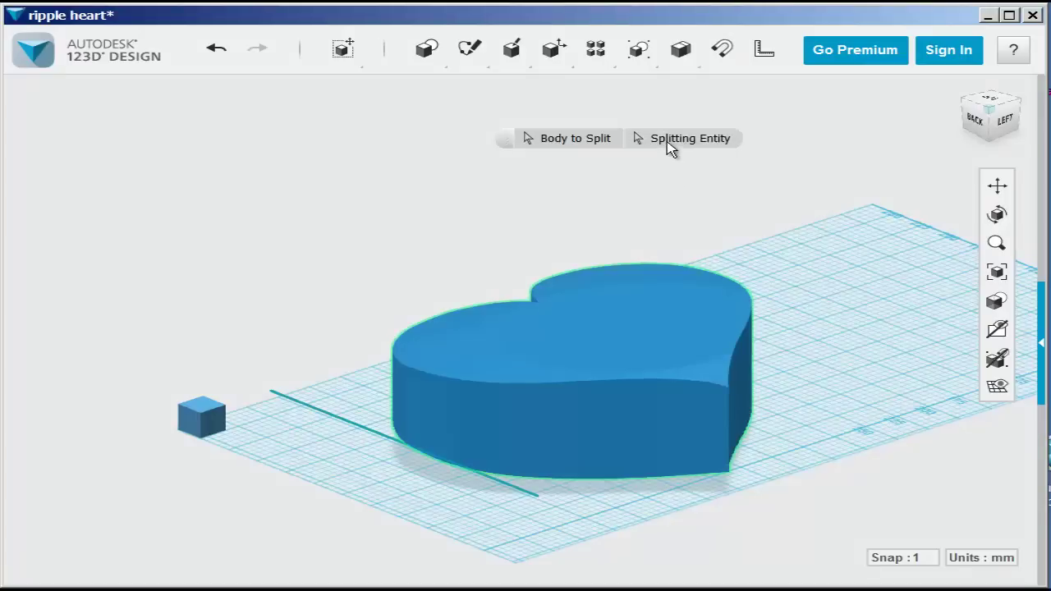
left_click(335, 420)
right_click_drag(688, 558, 506, 533)
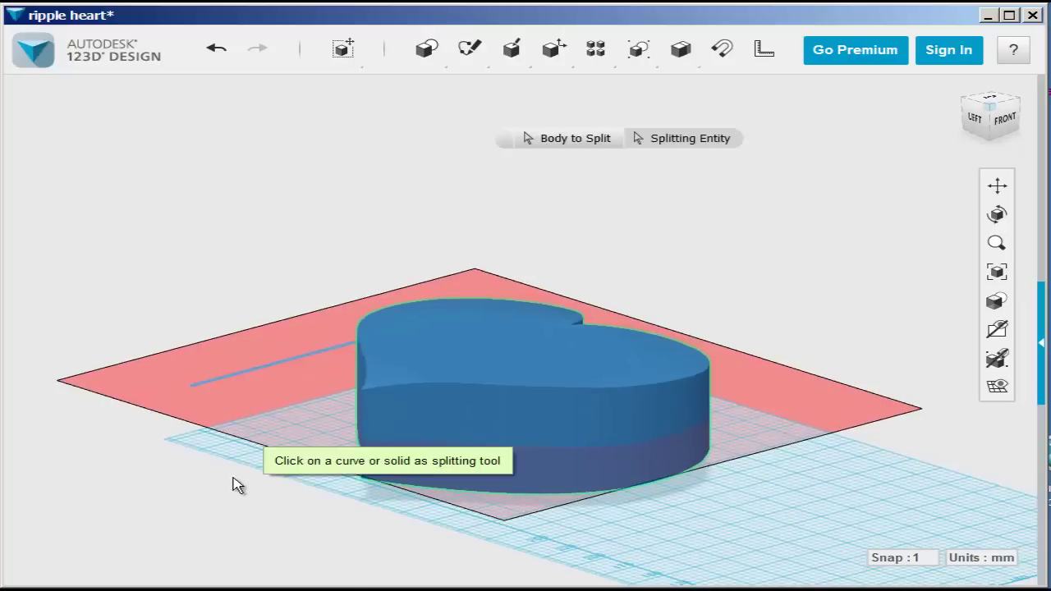
left_click(204, 513)
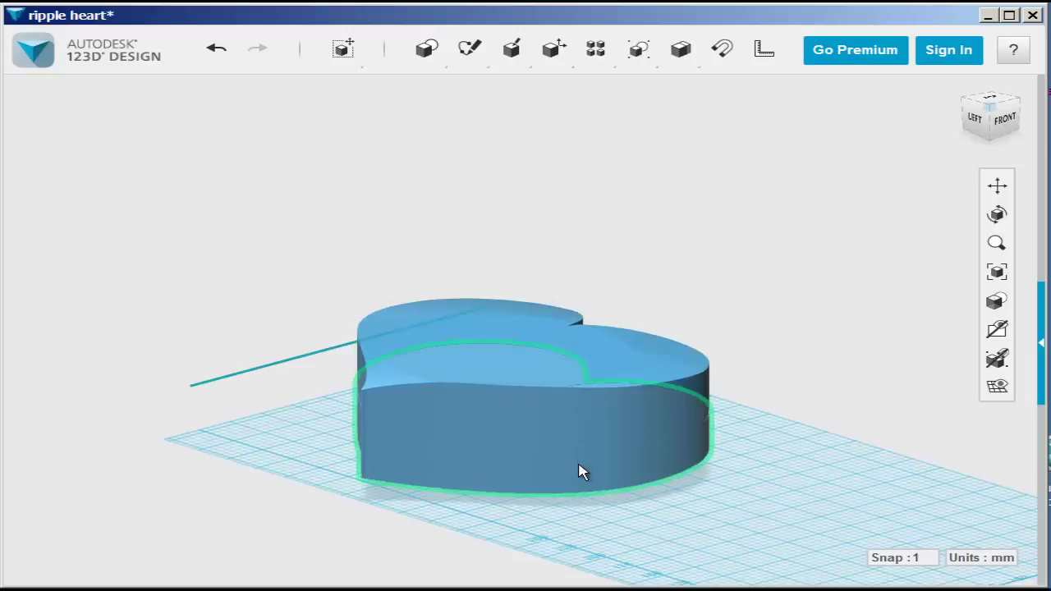
Move the upper heart half straight up, leaving a clear gap above the lower half.
left_click(514, 405)
left_click(529, 549)
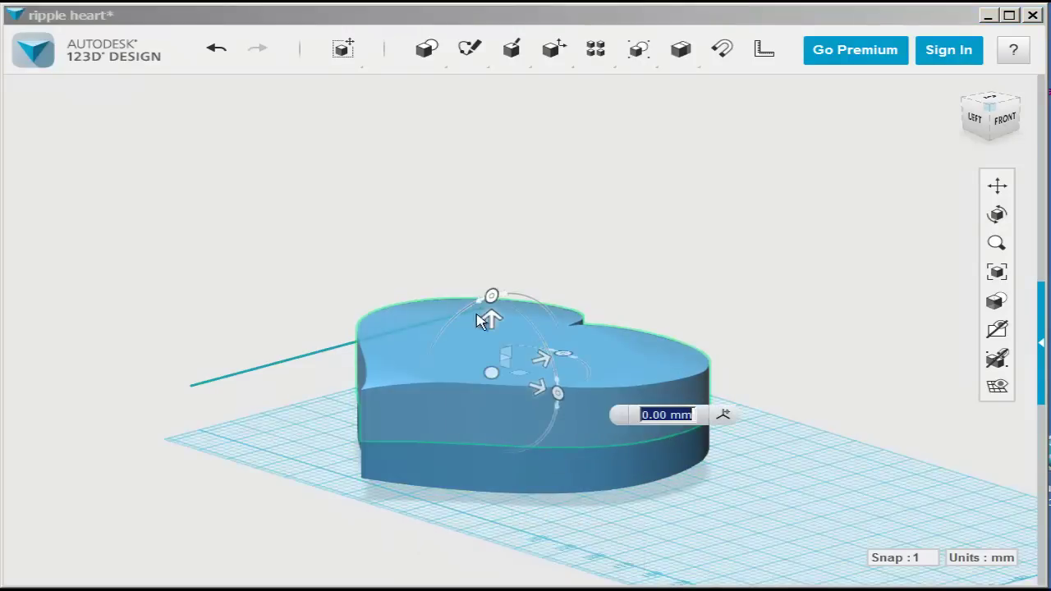
left_click_drag(480, 316, 449, 64)
left_click(726, 245)
Shell the lower heart half open at its flat top face, with a 6 mm inside thickness.
right_click_drag(630, 292, 497, 471)
scroll(482, 440, "up", 2)
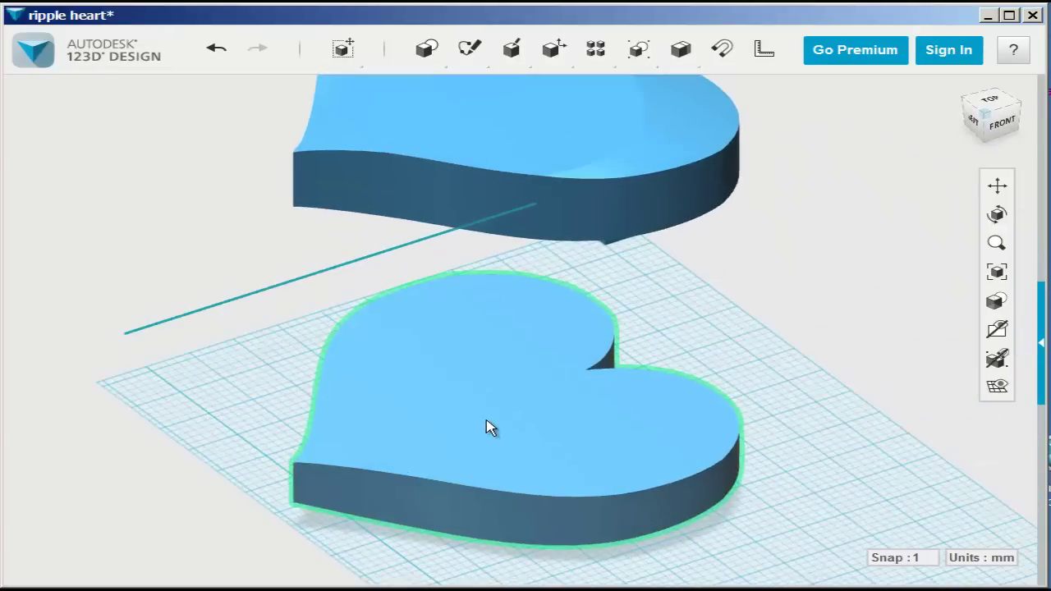
left_click(486, 428)
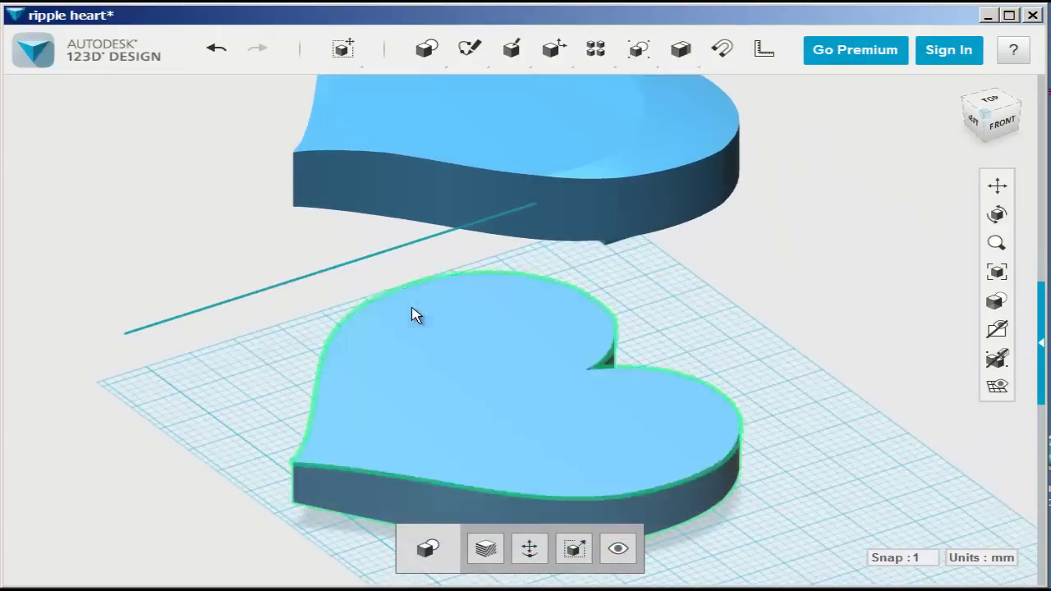
left_click(412, 314)
mouse_move(455, 386)
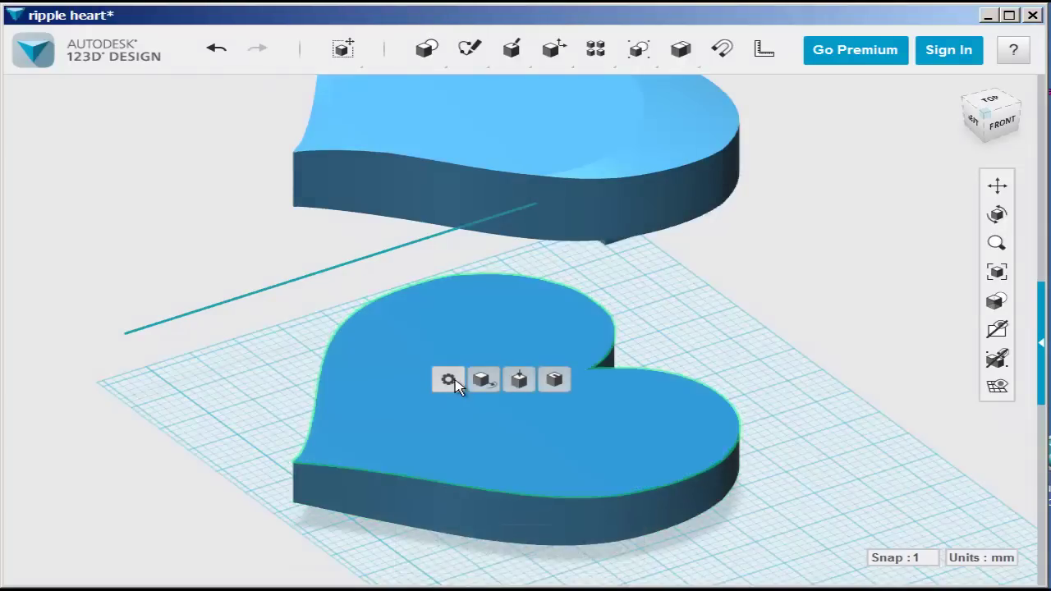
left_click(553, 376)
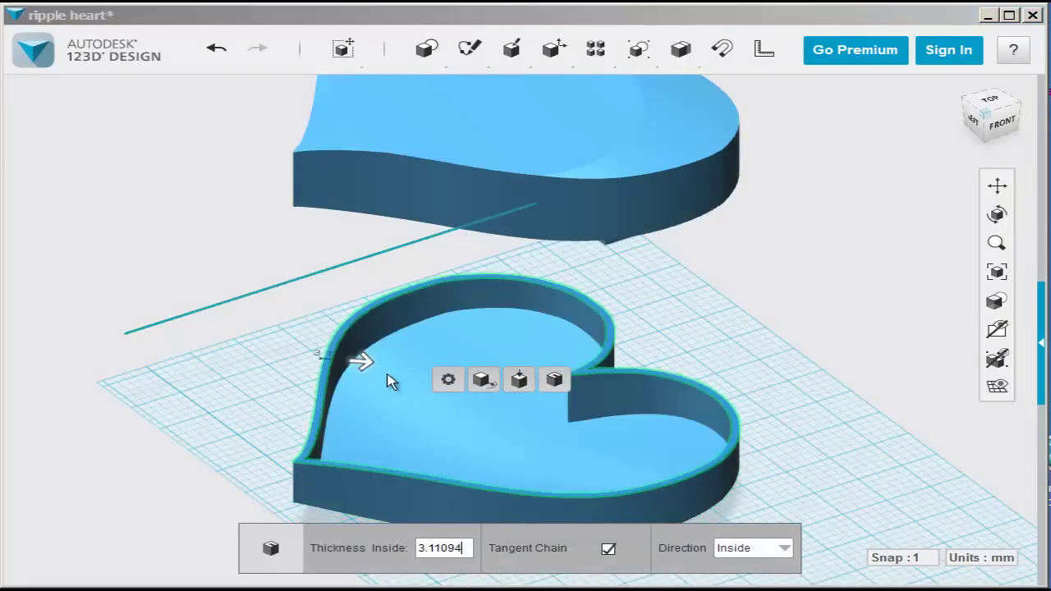
left_click_drag(362, 362, 376, 363)
left_click(434, 545)
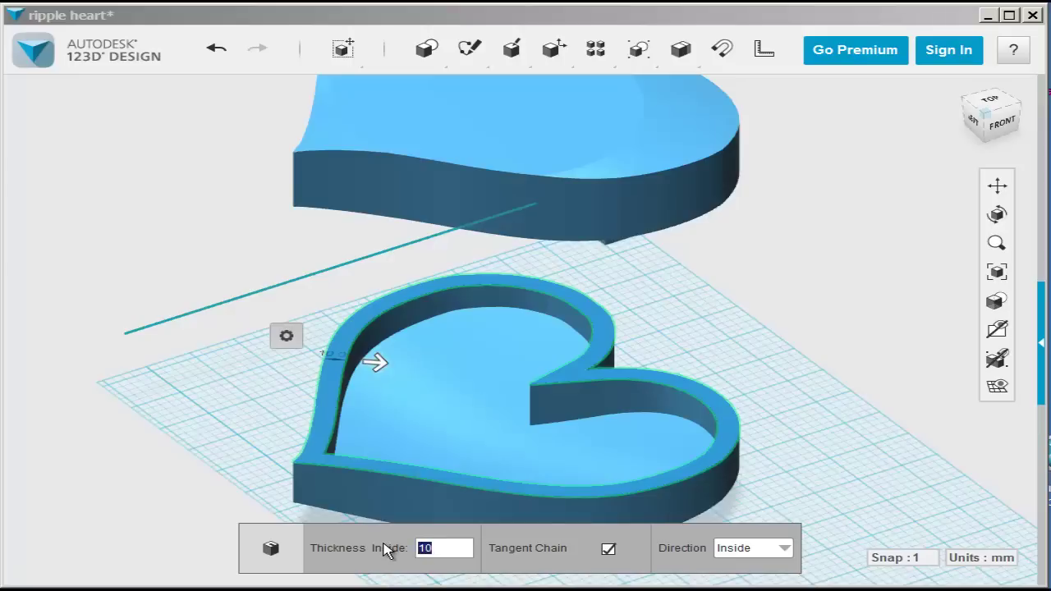
type("6")
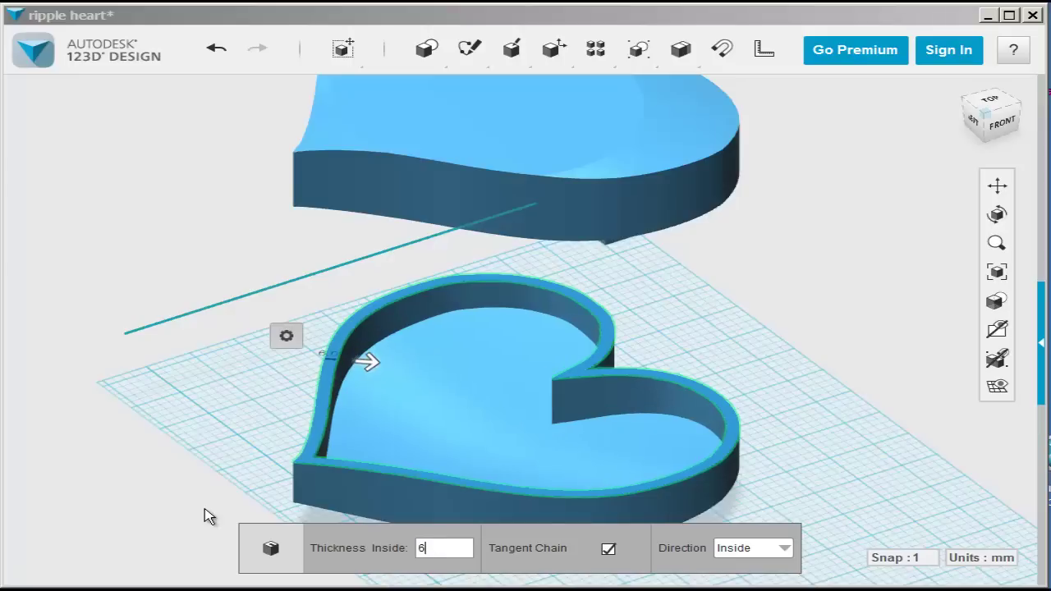
key("Return")
Hide the grid and shell the upper heart half open at its flat underside, with a 6 mm inside thickness.
right_click_drag(429, 424, 481, 331)
middle_click_drag(425, 227, 458, 271)
left_click(996, 390)
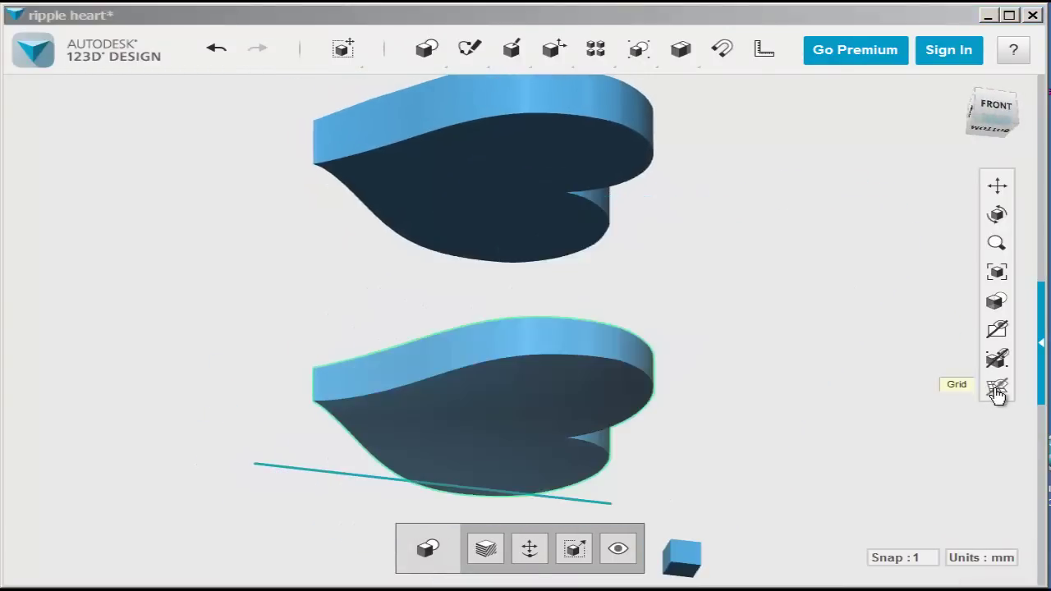
middle_click_drag(380, 273, 414, 331)
scroll(513, 267, "up", 2)
left_click(486, 239)
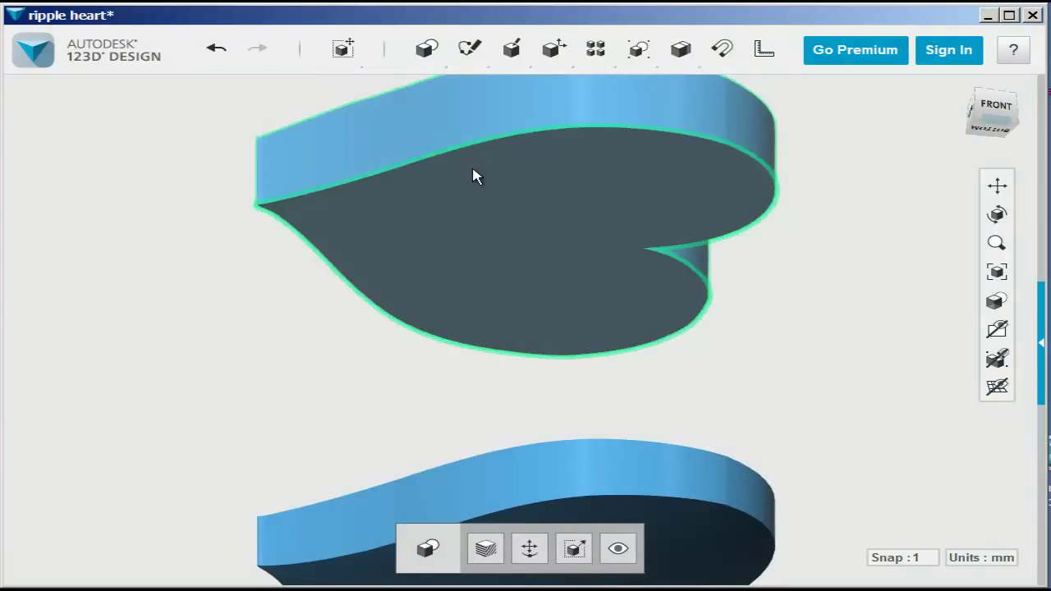
left_click(473, 175)
mouse_move(507, 240)
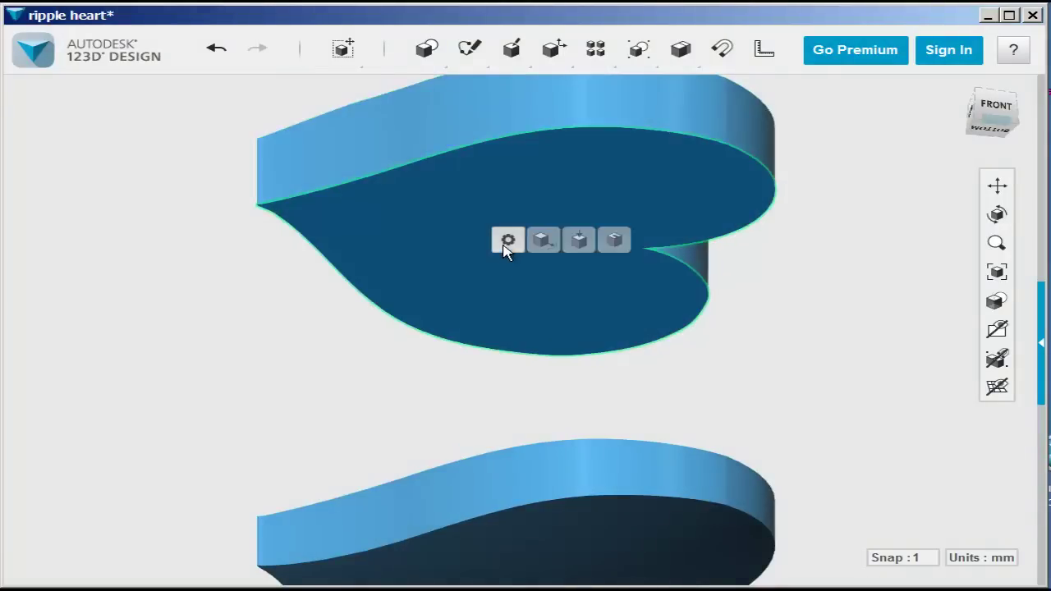
left_click(615, 240)
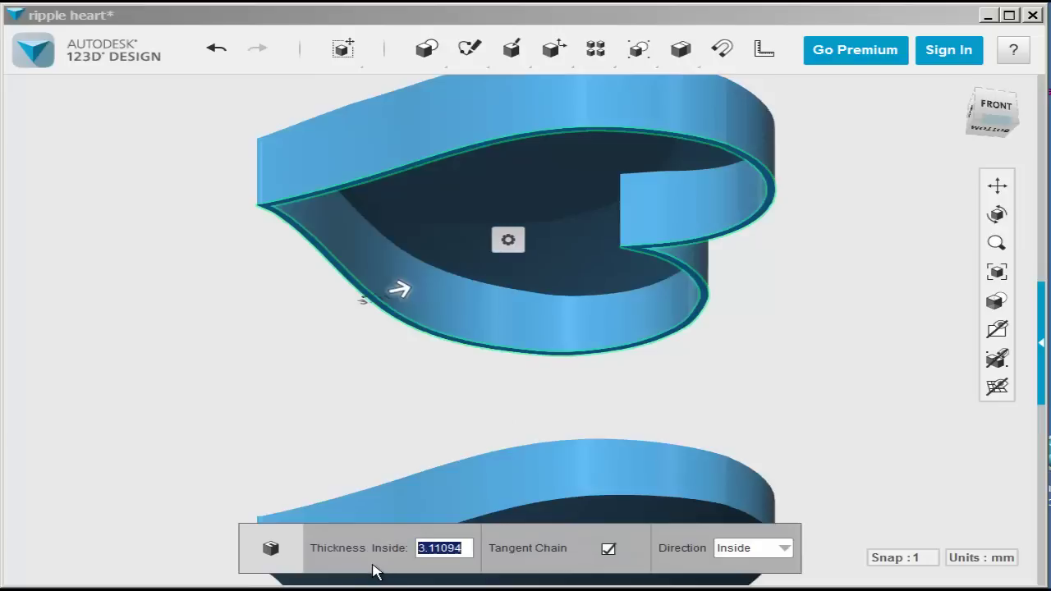
type("6")
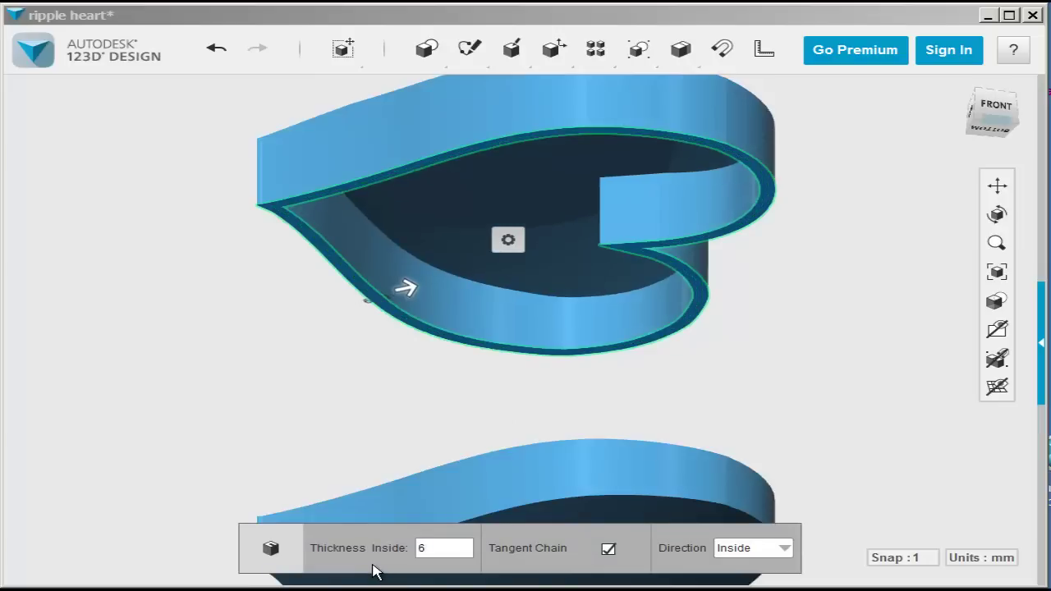
key("Return")
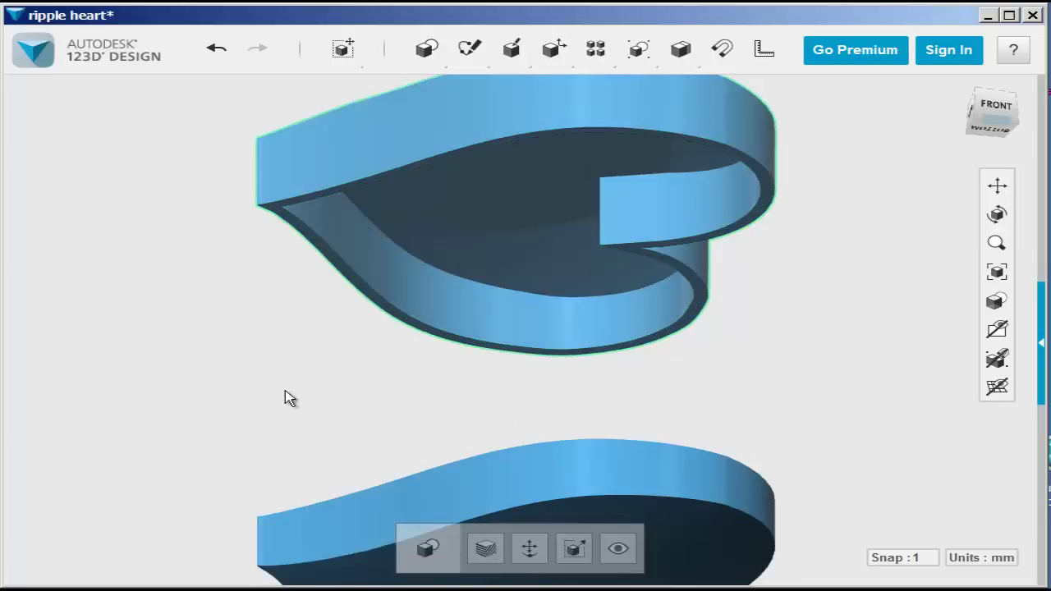
Delete the horizontal splitting line and the small helper cube beside the heart halves.
left_click(283, 383)
scroll(275, 368, "down", 3)
right_click_drag(320, 326, 384, 409)
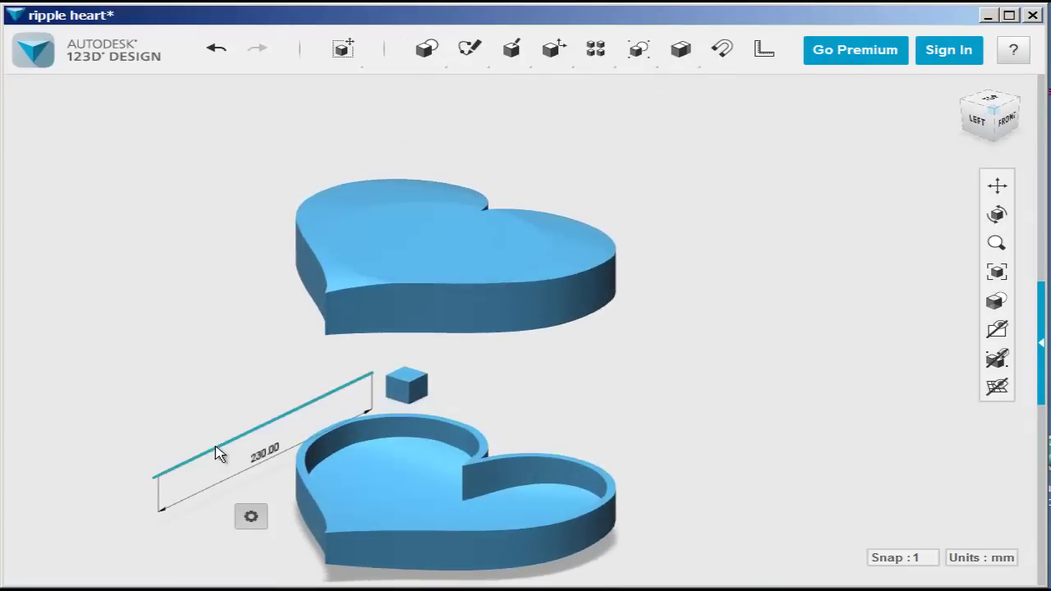
scroll(246, 414, "down", 1)
middle_click_drag(246, 373, 292, 335)
right_click_drag(292, 335, 57, 423)
left_click(128, 424)
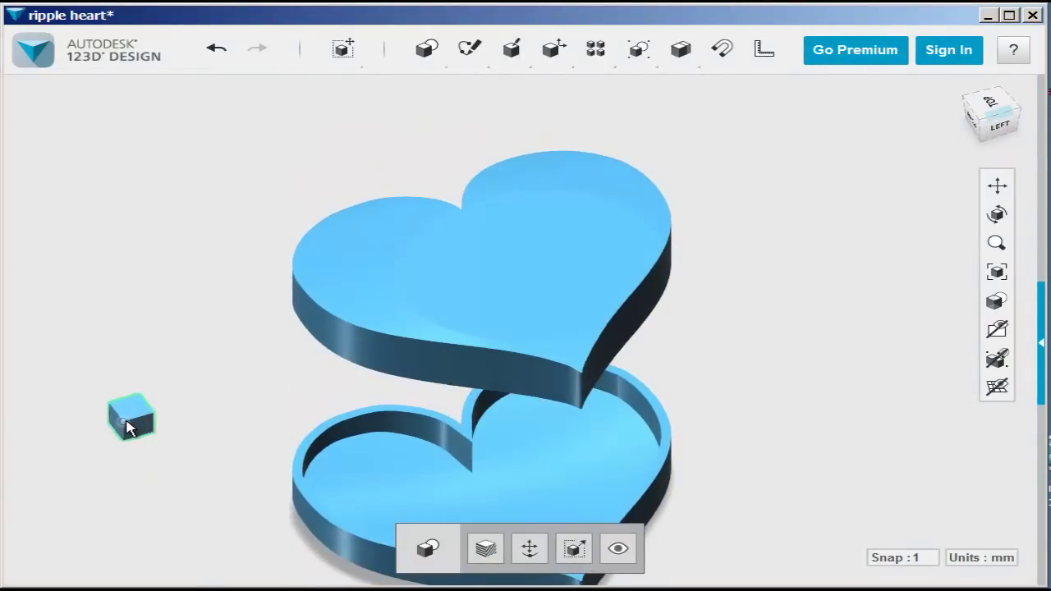
key("Delete")
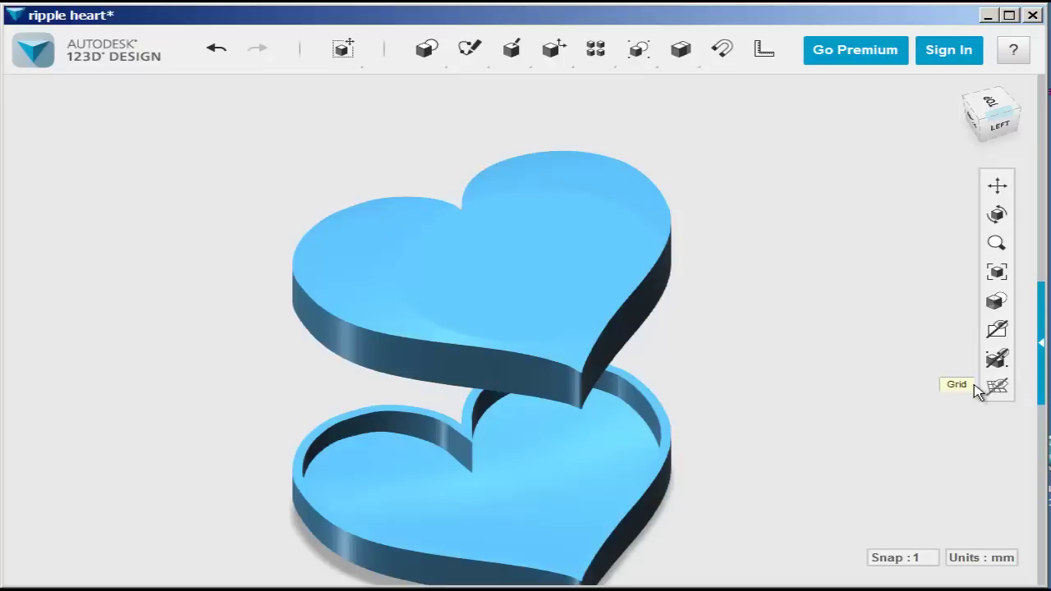